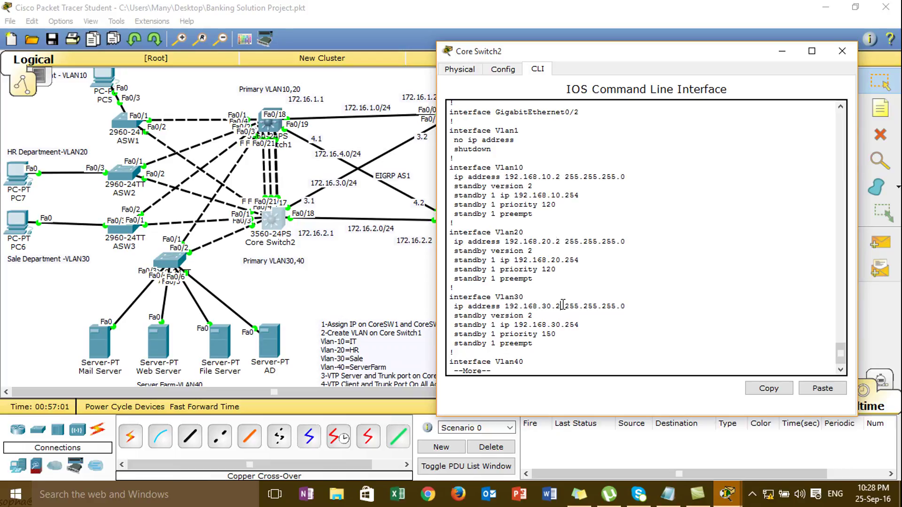
# Page through Core Switch2's running configuration to examine the addresses and standby settings of its VLAN interfaces, and close the switch.
pyautogui.press('Return')
pyautogui.press('Return')
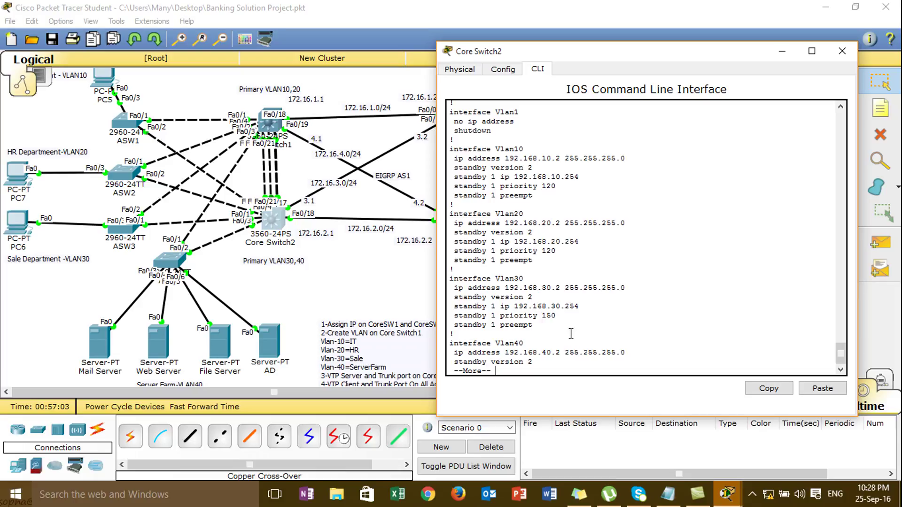
pyautogui.press('Return')
pyautogui.press('Return')
pyautogui.press('Return')
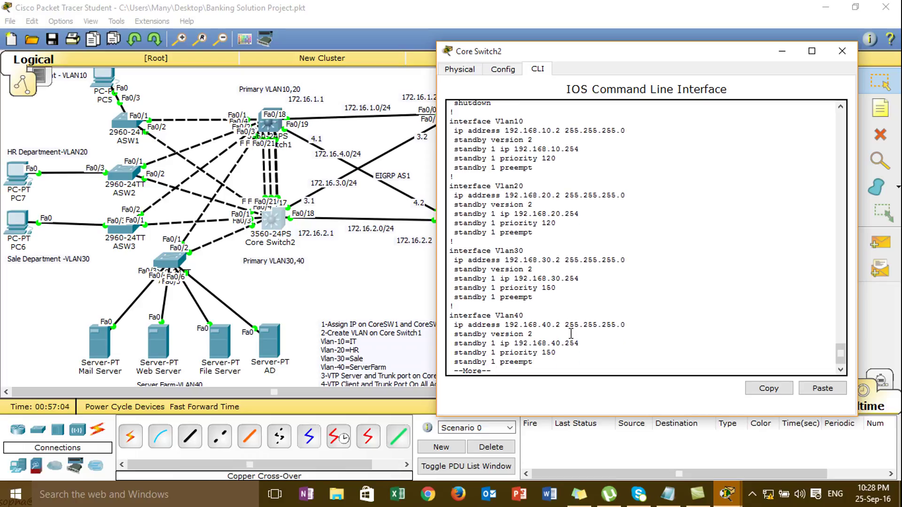
pyautogui.press('Return')
pyautogui.press('Return')
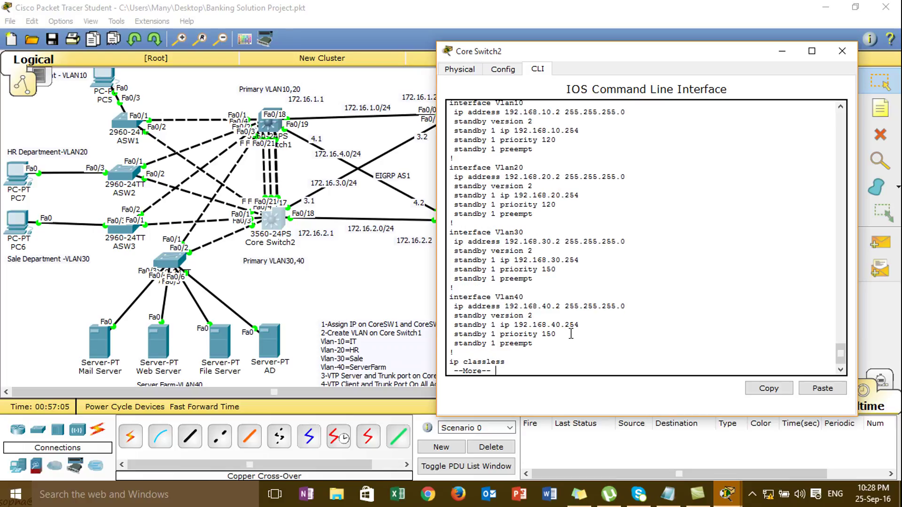
pyautogui.hotkey('alt', 'F4')
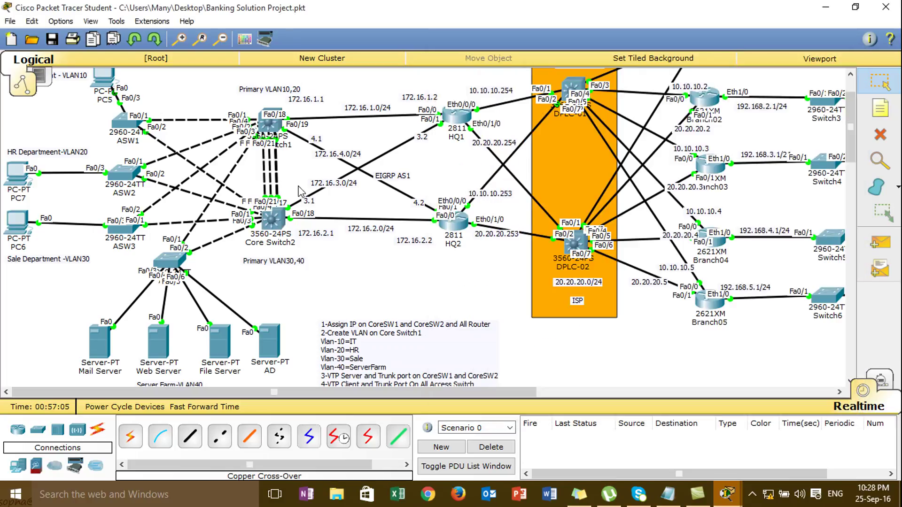
# Set the IP address of PC5 in the IT Department to 172.16.10.10.
pyautogui.moveTo(852, 142)
pyautogui.mouseDown()
pyautogui.moveTo(855, 176)
pyautogui.moveTo(850, 137)
pyautogui.mouseUp()
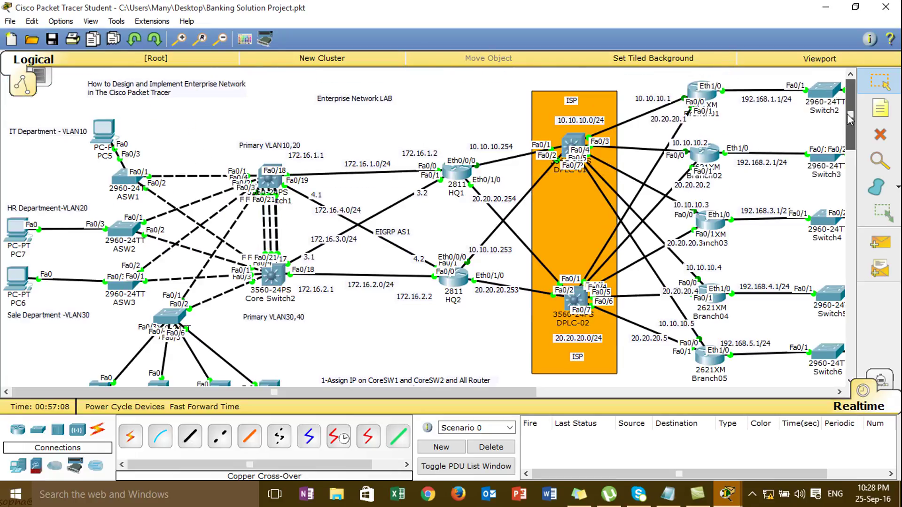
pyautogui.doubleClick(103, 132)
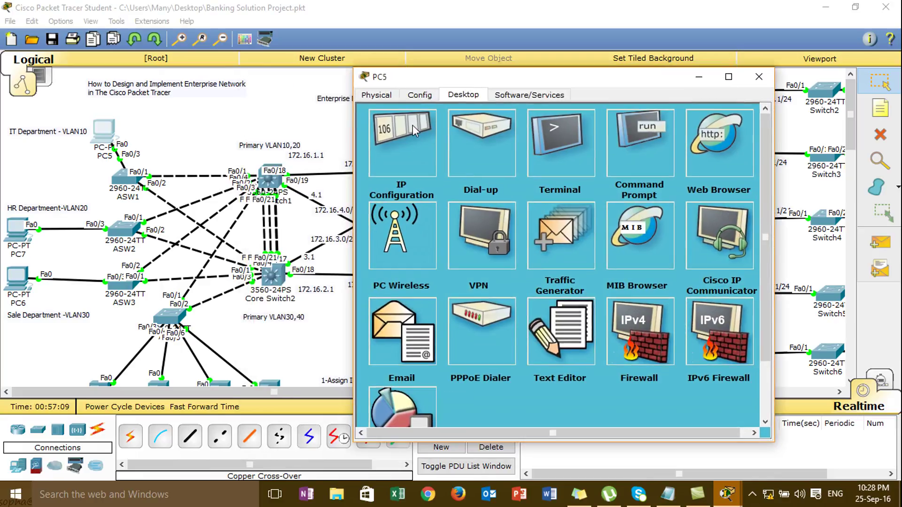
pyautogui.click(414, 132)
pyautogui.click(535, 171)
pyautogui.press('BackSpace')
pyautogui.write('0')
# Set PC5's default gateway to 172.16.10.254 and close its configuration.
pyautogui.click(536, 206)
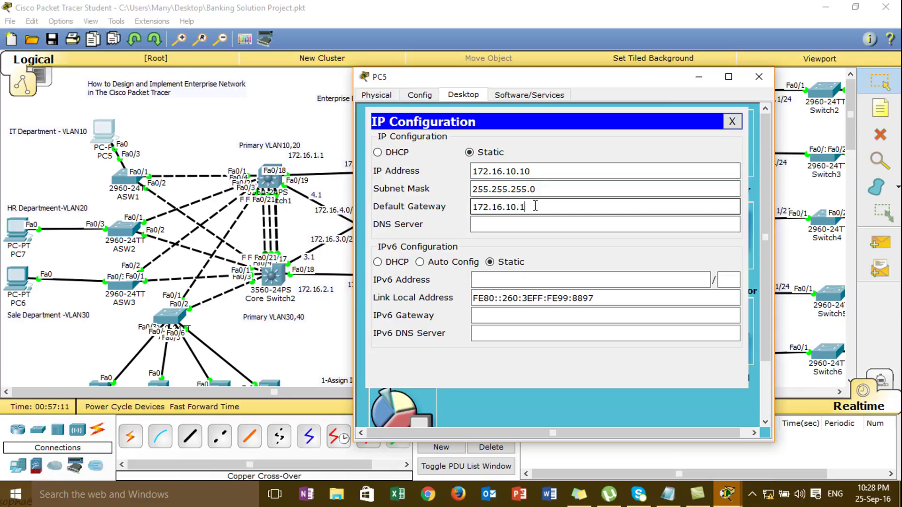
pyautogui.write('54')
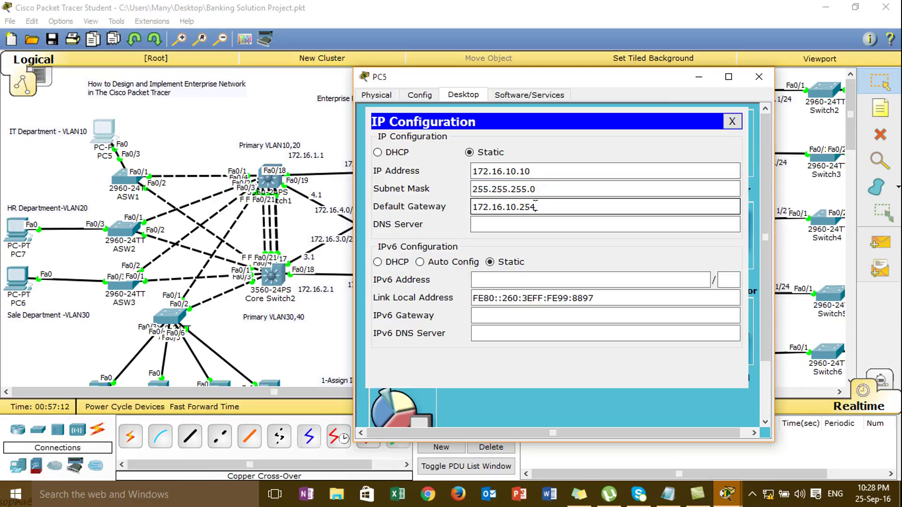
pyautogui.click(732, 121)
pyautogui.click(759, 77)
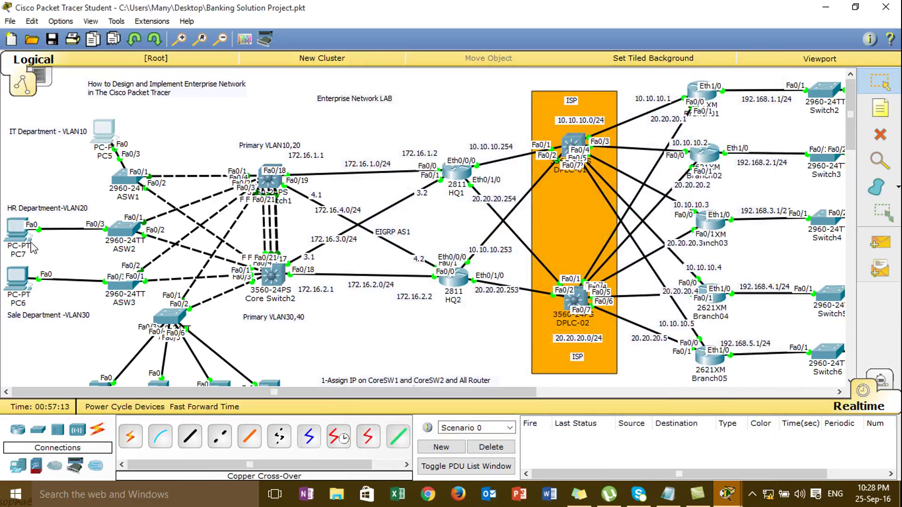
# Set the static IP address of PC7 in the HR Department to 192.168.20.20 with subnet mask 255.255.255.0.
pyautogui.click(16, 230)
pyautogui.click(356, 105)
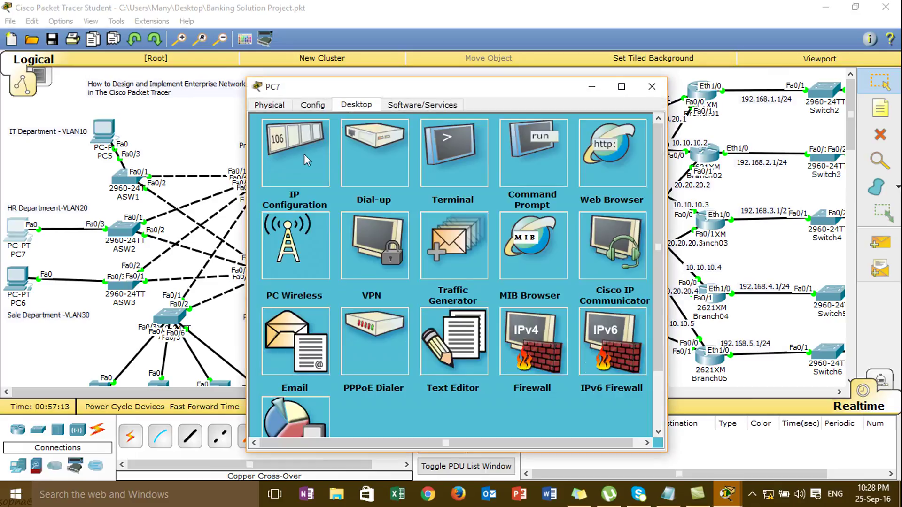
pyautogui.click(314, 156)
pyautogui.click(456, 182)
pyautogui.write('192.168.20.20')
pyautogui.click(447, 199)
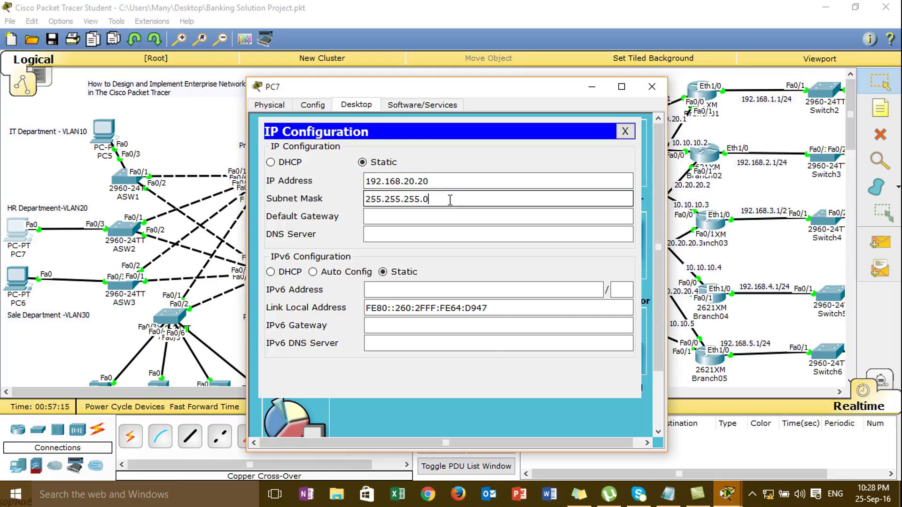
# Set PC7's default gateway to 192.168.20.254 and close its configuration.
pyautogui.click(446, 221)
pyautogui.write('192.168.20.254')
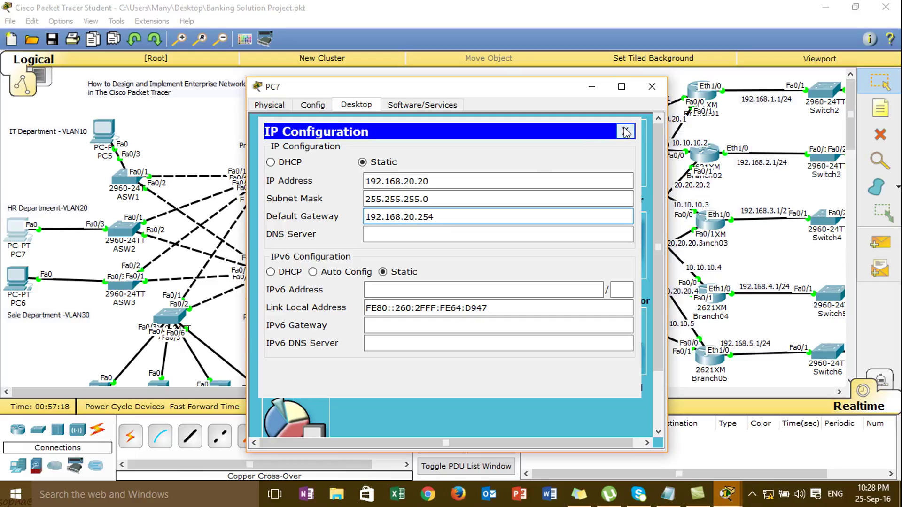
pyautogui.doubleClick(459, 217)
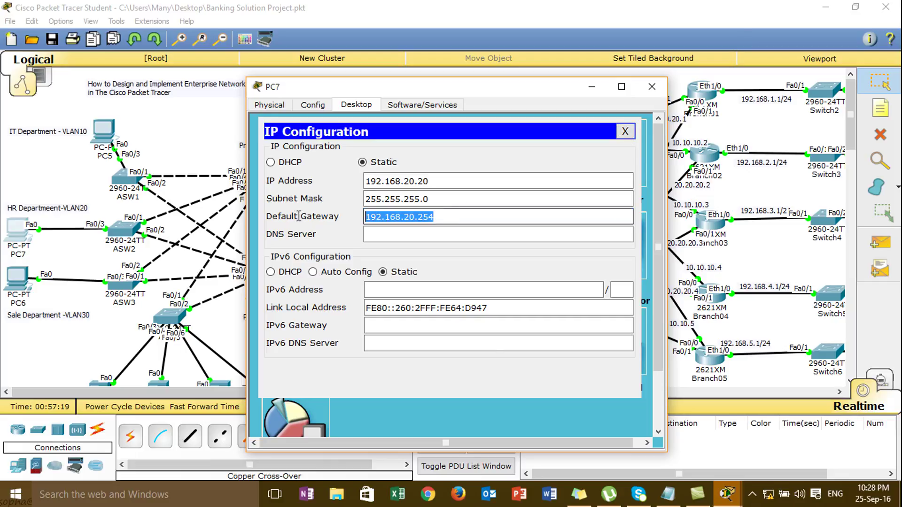
pyautogui.click(459, 230)
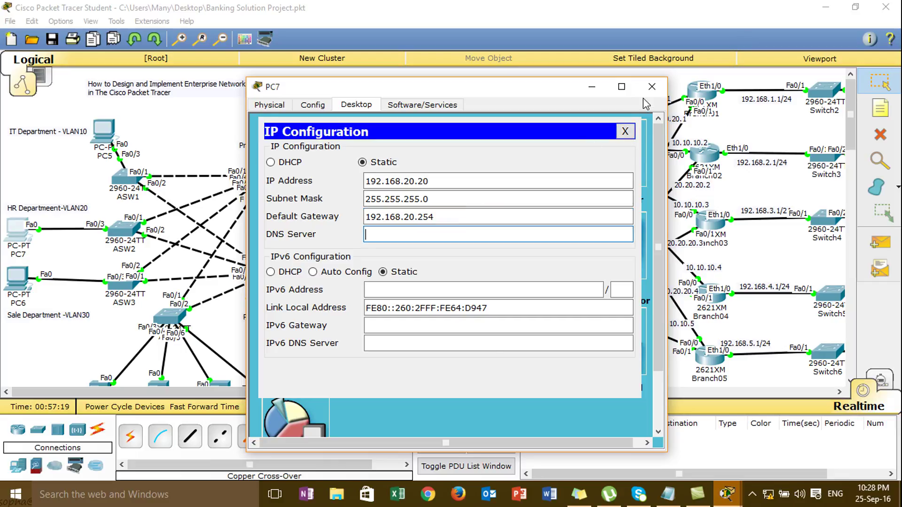
pyautogui.click(625, 132)
pyautogui.click(652, 86)
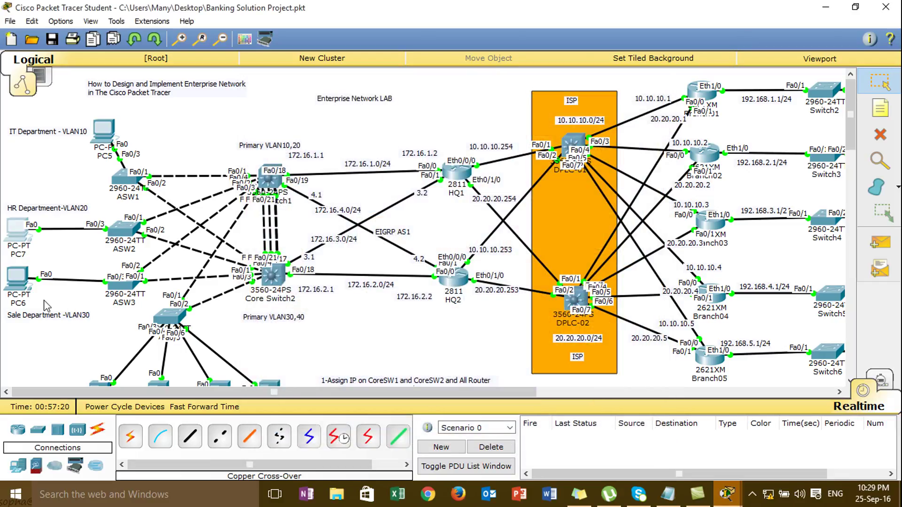
# Set the IP address of PC6 in the Sale Department to 172.16.30.30.
pyautogui.click(27, 297)
pyautogui.click(372, 104)
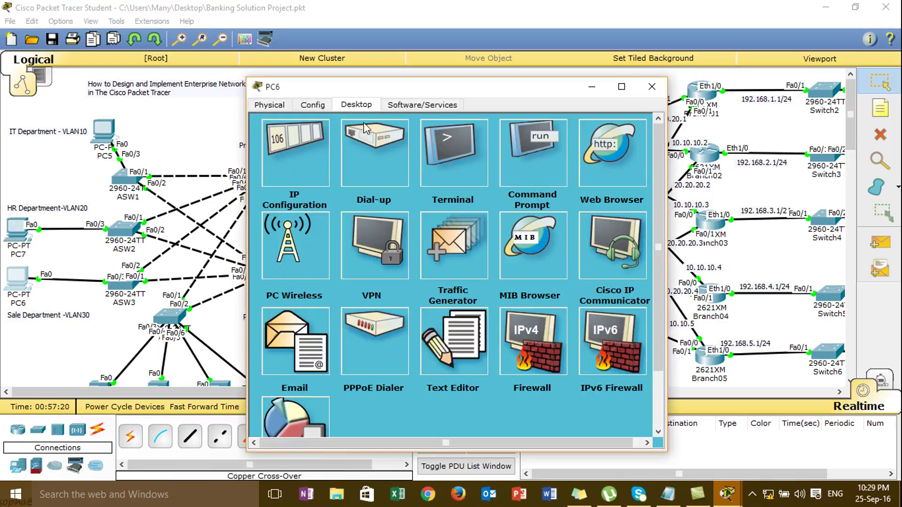
pyautogui.click(320, 152)
pyautogui.click(431, 182)
pyautogui.press('BackSpace')
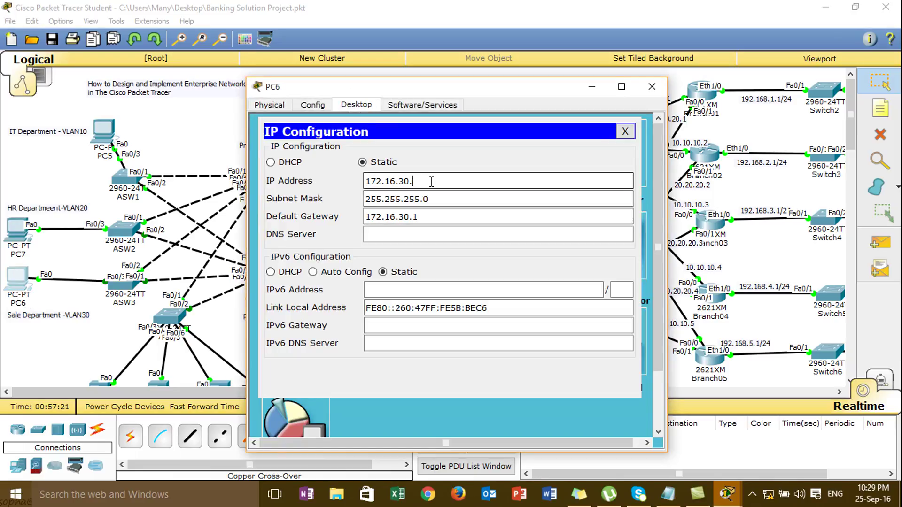
pyautogui.click(431, 199)
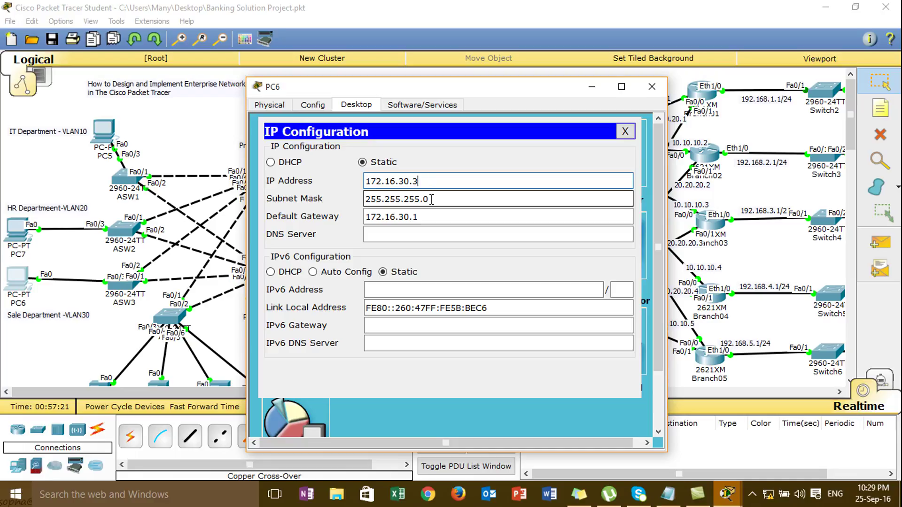
pyautogui.press('BackSpace')
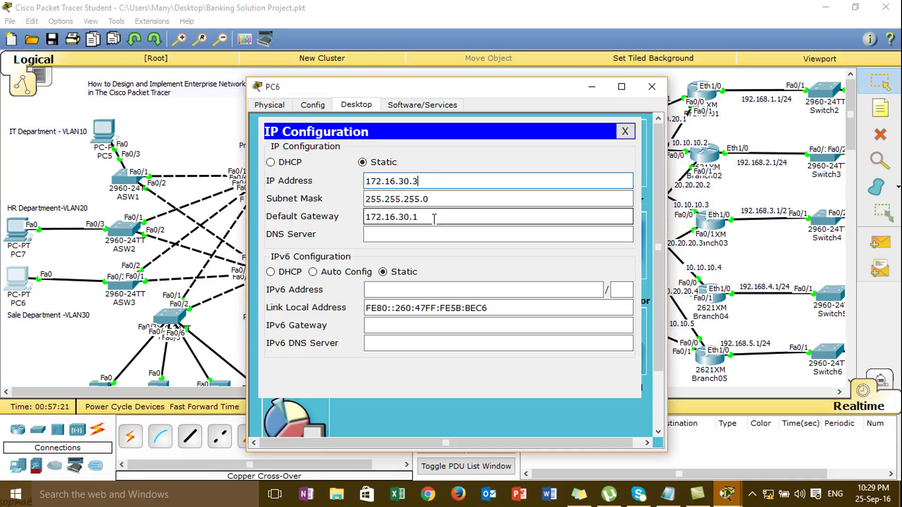
# Set PC6's default gateway to 172.16.30.254 and close its configuration.
pyautogui.click(433, 217)
pyautogui.write('4')
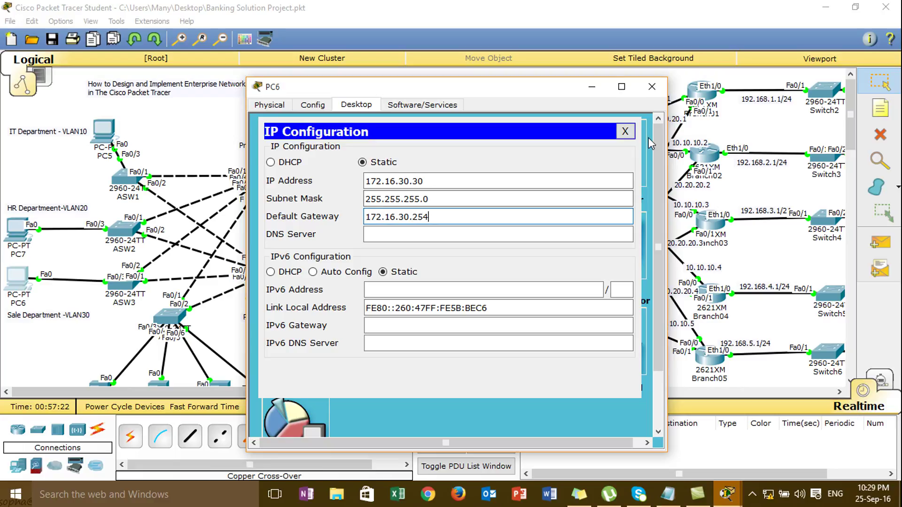
pyautogui.click(625, 132)
pyautogui.click(652, 86)
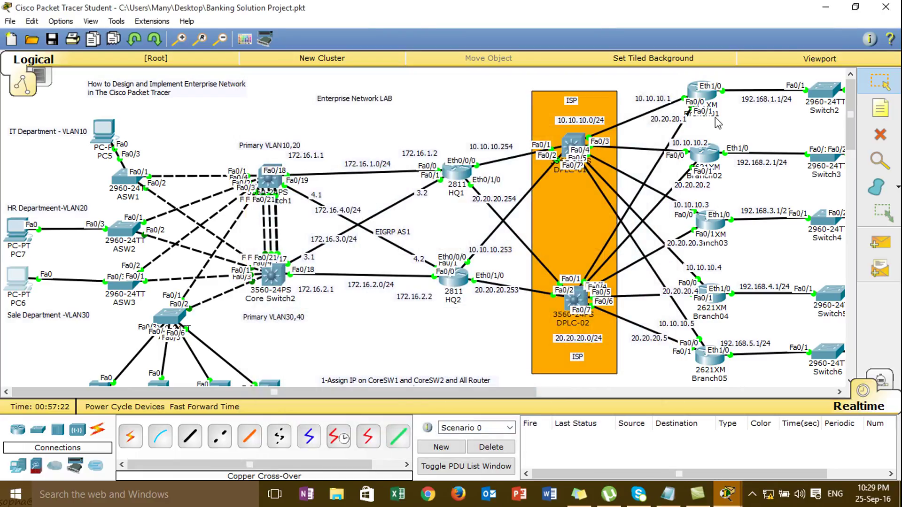
# Set the Mail Server's static IP address to 192.168.40.41 with subnet mask 255.255.255.0.
pyautogui.moveTo(852, 101); pyautogui.dragTo(854, 142)
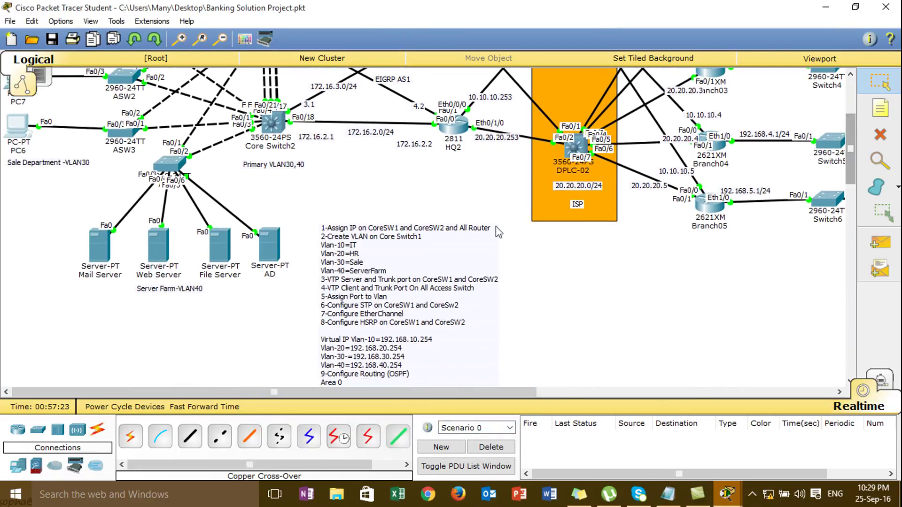
pyautogui.click(99, 247)
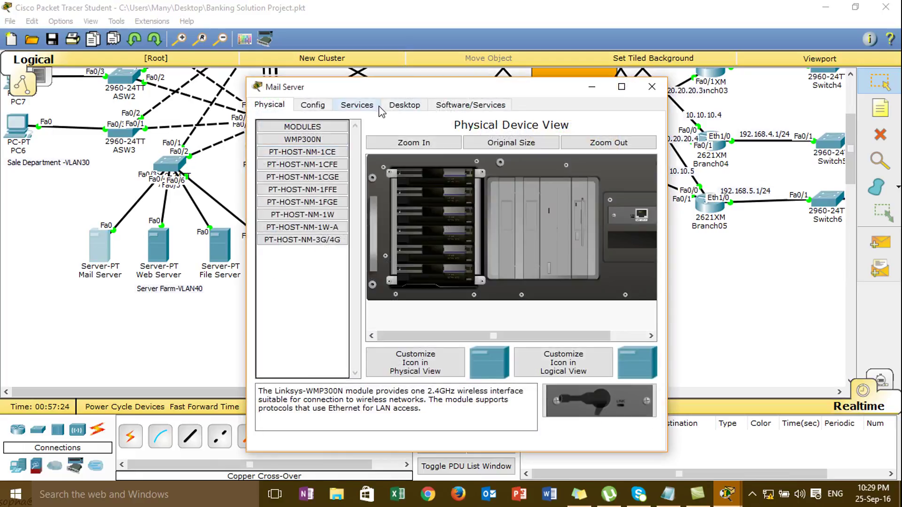
pyautogui.click(402, 106)
pyautogui.click(319, 146)
pyautogui.click(413, 214)
pyautogui.write('192.168')
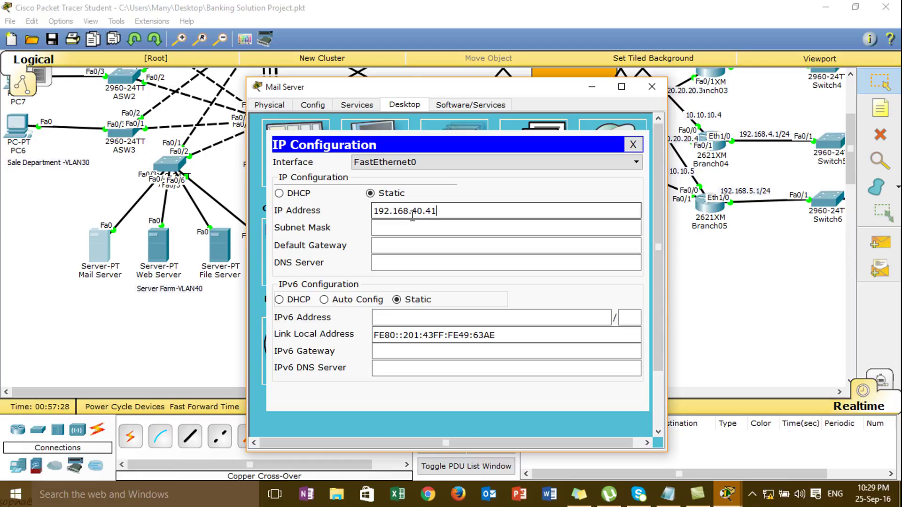
pyautogui.write('.40.41')
pyautogui.click(454, 228)
# Set the Mail Server's default gateway to 192.168.40.254 and close its configuration.
pyautogui.click(449, 245)
pyautogui.write('192.168.40.254')
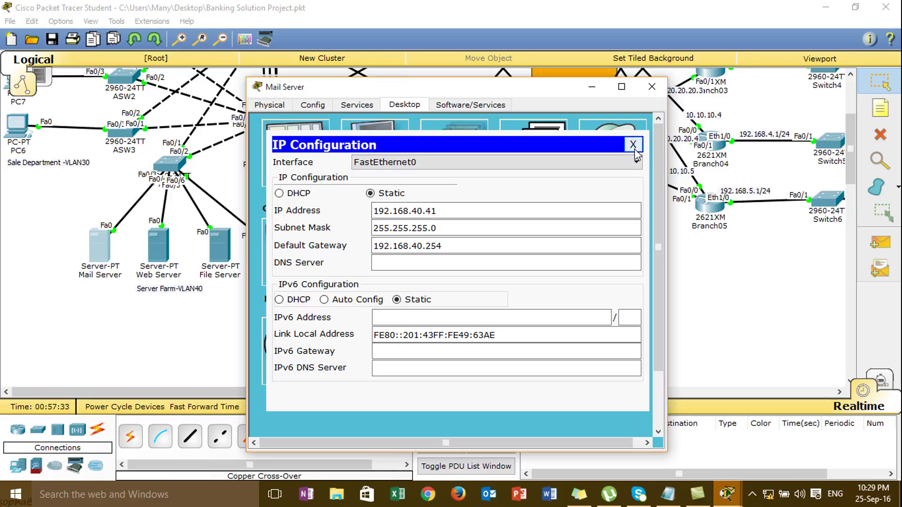
pyautogui.click(632, 145)
pyautogui.click(652, 87)
# Set the Web Server's static IP address to 192.168.40.42 with subnet mask 255.255.255.0.
pyautogui.click(158, 244)
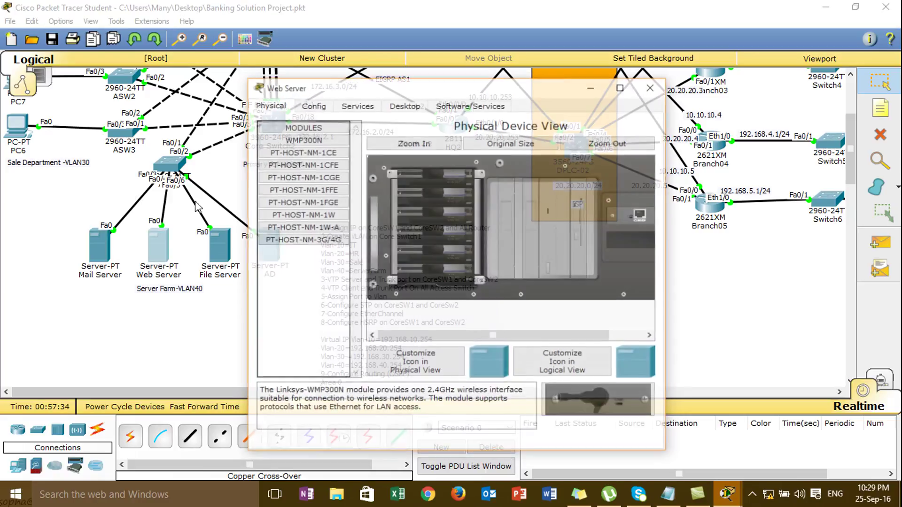
pyautogui.click(404, 105)
pyautogui.click(296, 151)
pyautogui.click(421, 211)
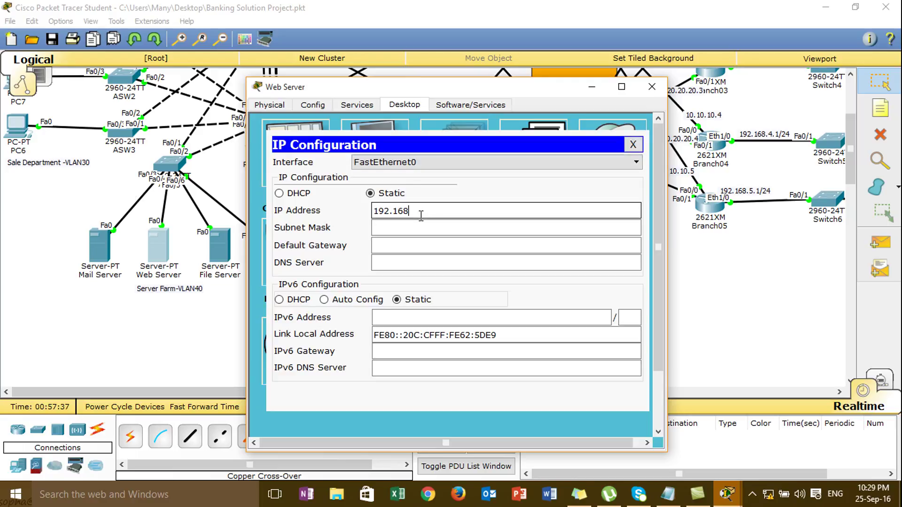
pyautogui.write('192.168.40.42')
pyautogui.click(424, 227)
# Set the Web Server's default gateway to 192.168.40.254 and close its configuration.
pyautogui.click(434, 246)
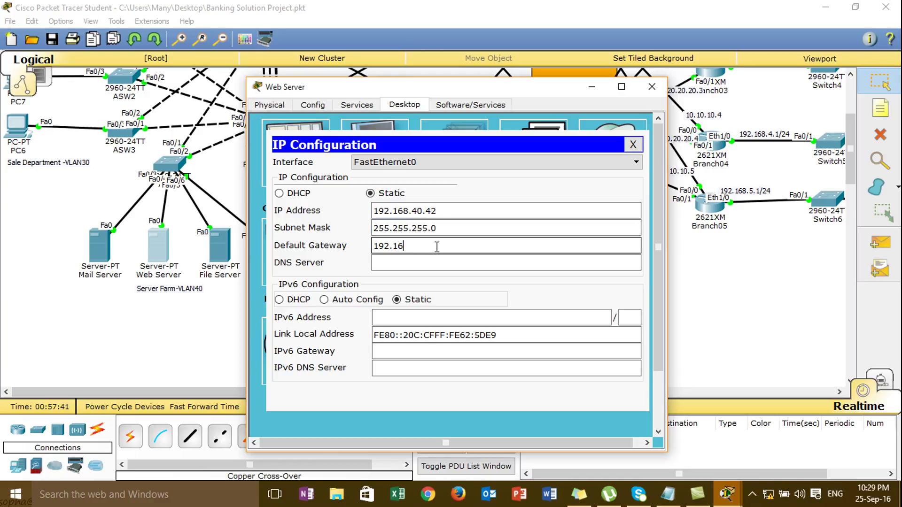
pyautogui.write('192.168.40.254')
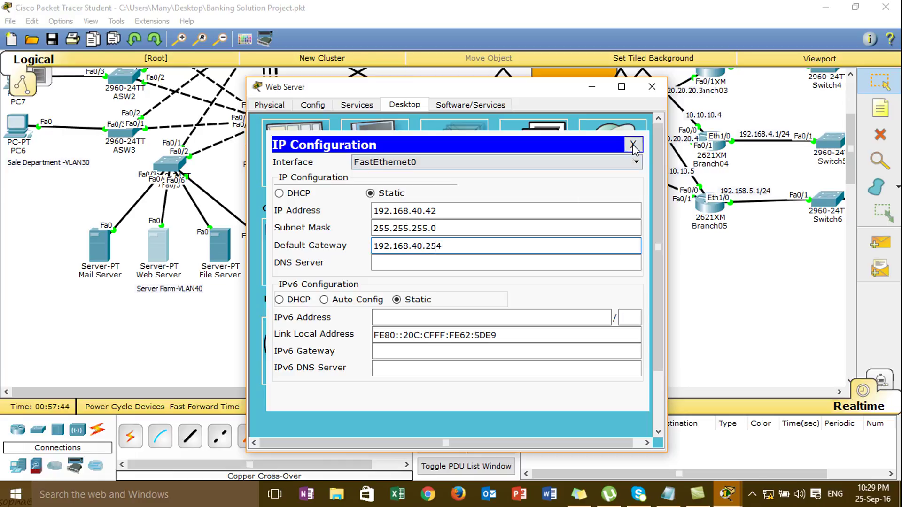
pyautogui.click(633, 144)
pyautogui.click(657, 89)
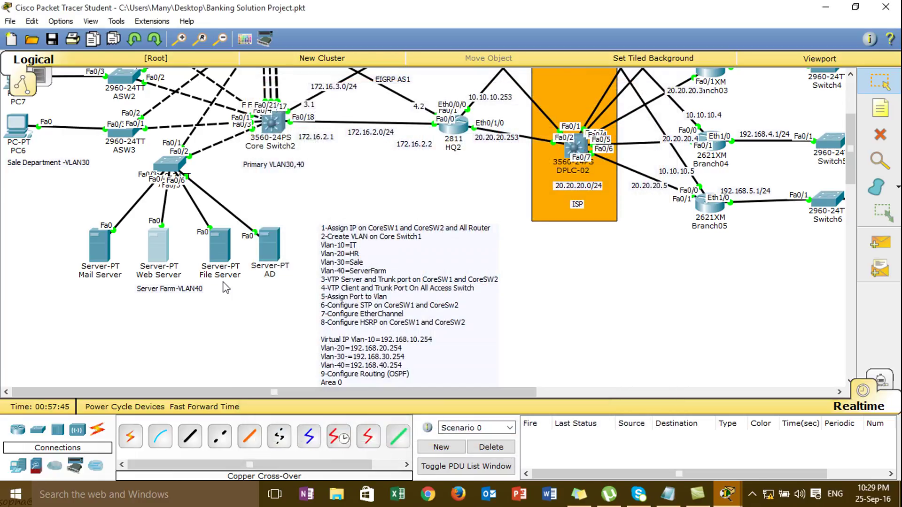
# Set the File Server's static IP address to 192.168.40.43 and fill in the default subnet mask.
pyautogui.click(220, 244)
pyautogui.click(414, 105)
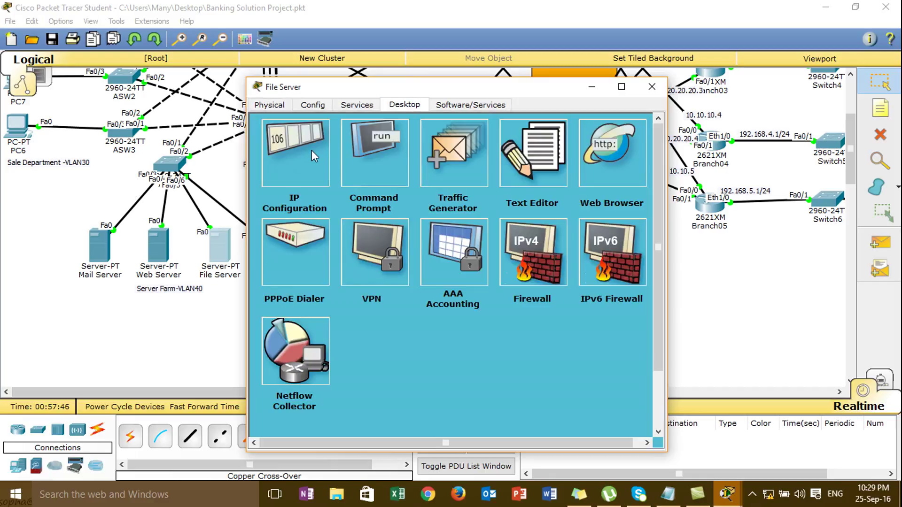
pyautogui.click(318, 156)
pyautogui.click(416, 207)
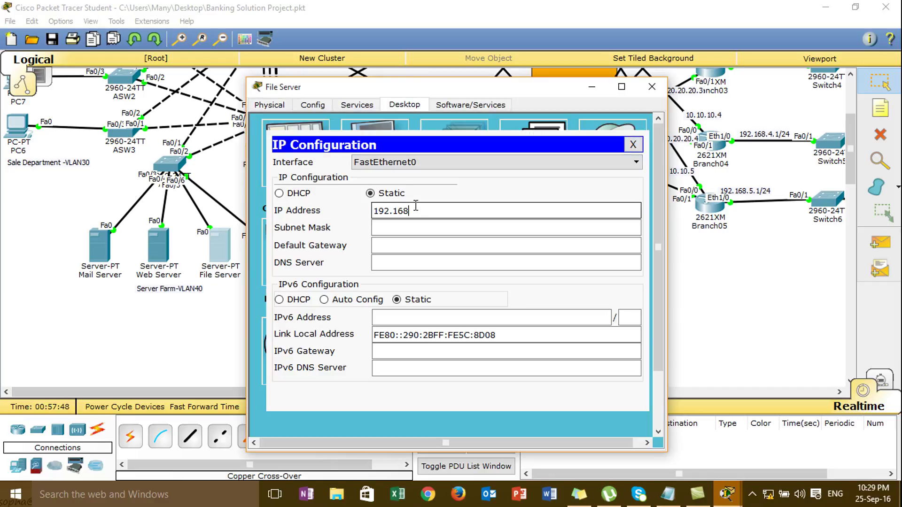
pyautogui.write('192.168.40.43')
pyautogui.click(426, 227)
# Set the File Server's default gateway to 192.168.40.254 and close its configuration.
pyautogui.click(434, 246)
pyautogui.write('192.168.40.254')
pyautogui.click(633, 144)
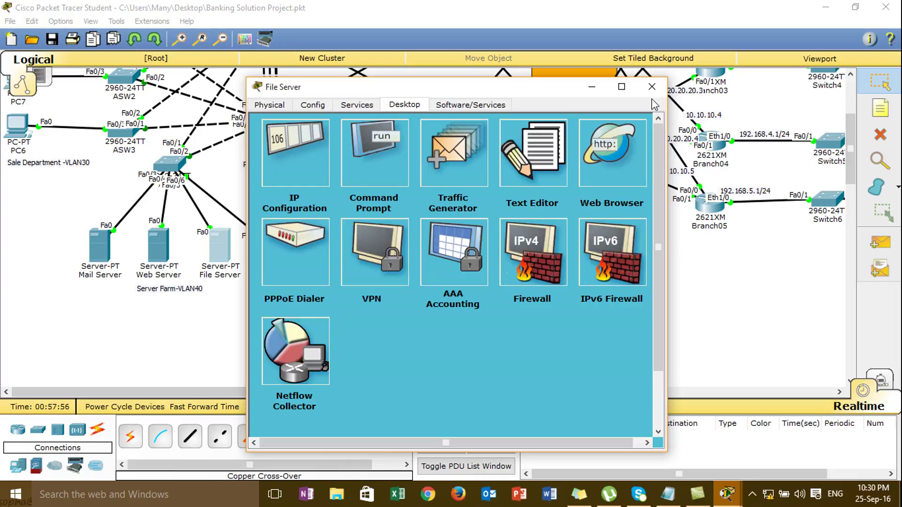
pyautogui.click(652, 87)
# Set the AD server's static IP address to 192.168.40.45 with subnet mask 255.255.255.0.
pyautogui.click(268, 245)
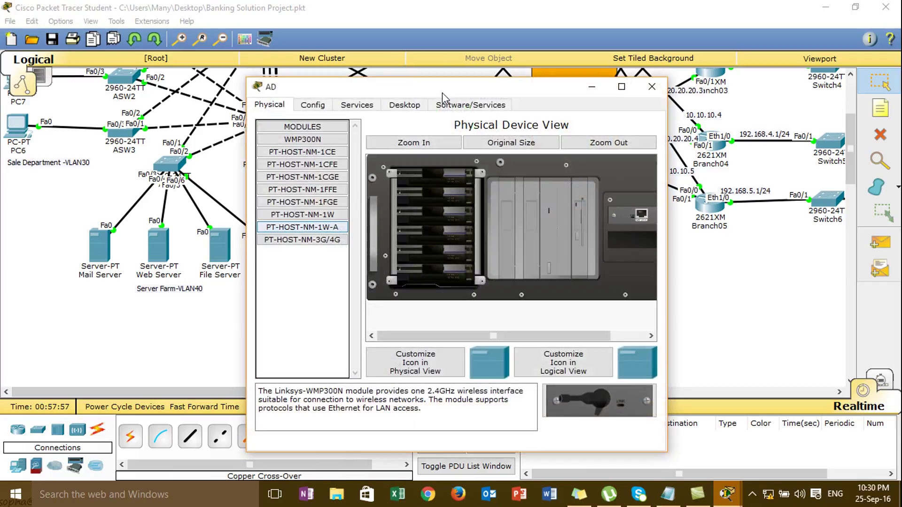
pyautogui.click(417, 105)
pyautogui.click(312, 170)
pyautogui.click(399, 210)
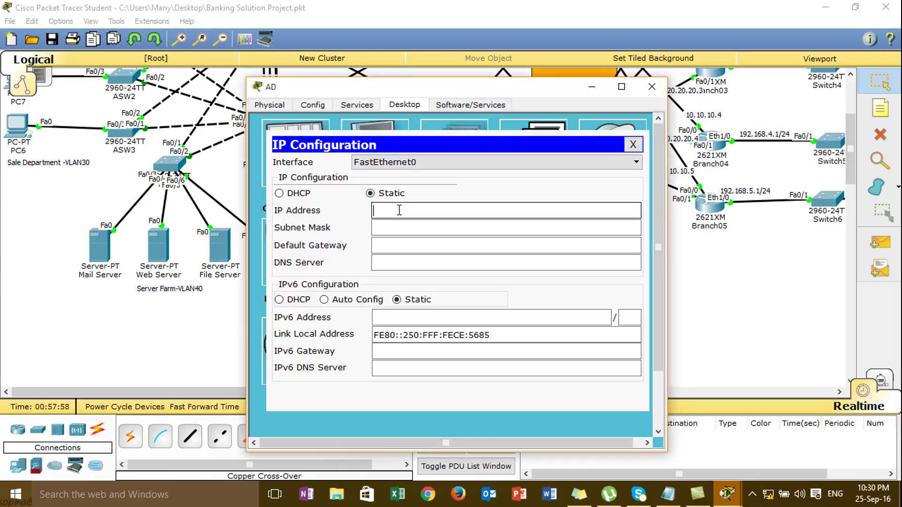
pyautogui.write('192.168.40.45')
pyautogui.click(410, 230)
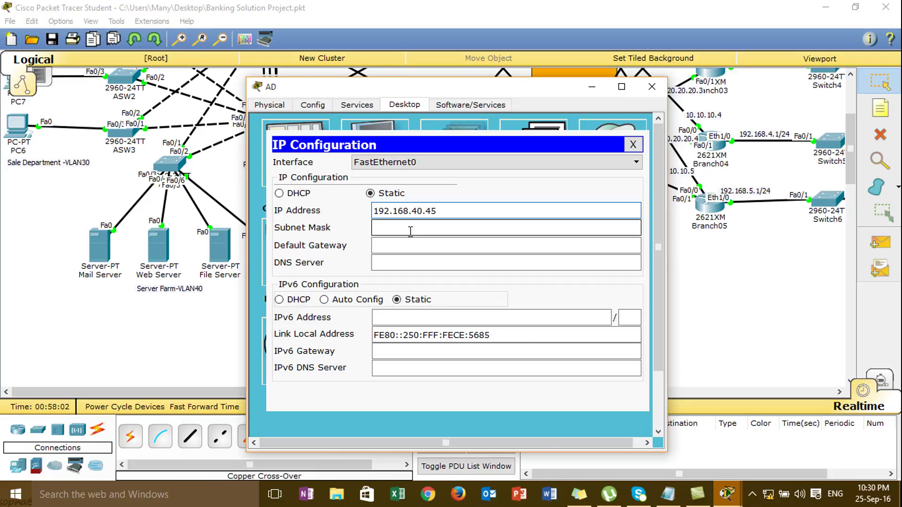
pyautogui.write('255.255.255.0')
# Set the AD server's default gateway to 192.168.40.254 and close its configuration.
pyautogui.click(422, 253)
pyautogui.write('192.168.40.254')
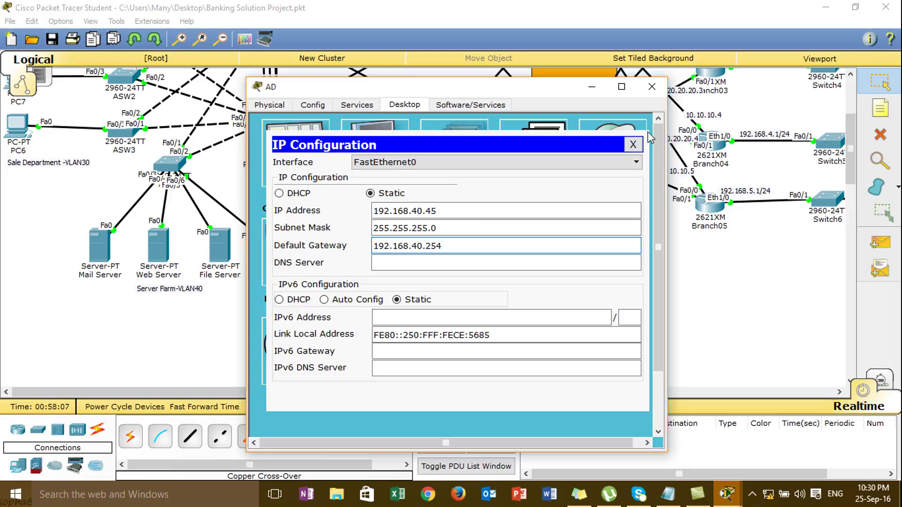
pyautogui.click(632, 144)
pyautogui.click(652, 86)
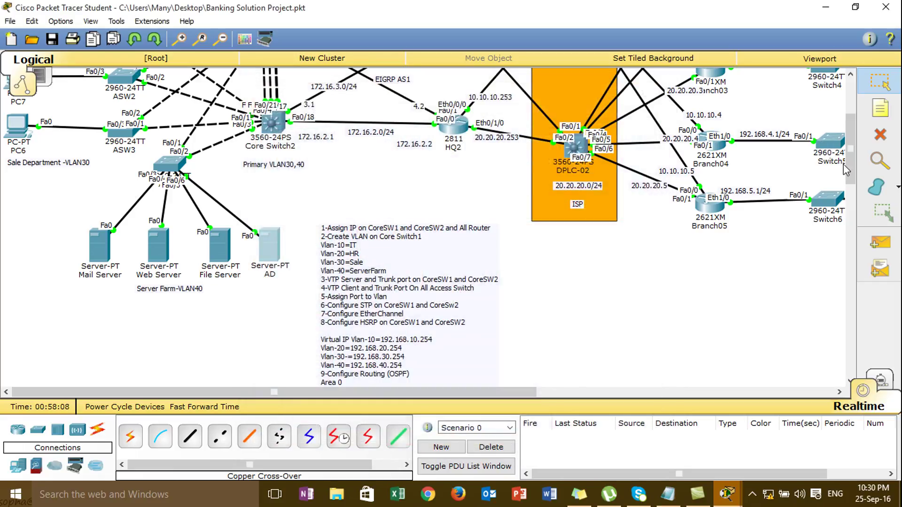
# Test connectivity from PC5 in the IT department by pinging 192.168.10.1, then close PC5.
pyautogui.moveTo(851, 164); pyautogui.dragTo(851, 141)
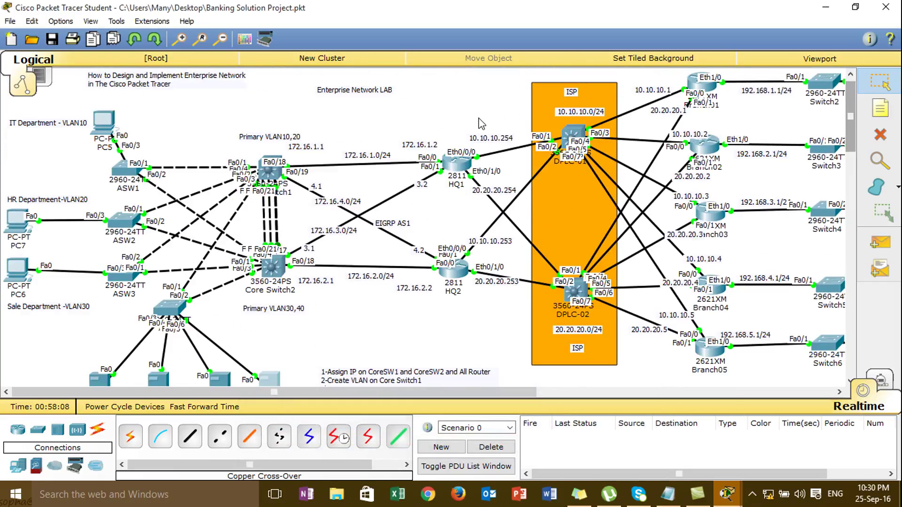
pyautogui.click(103, 121)
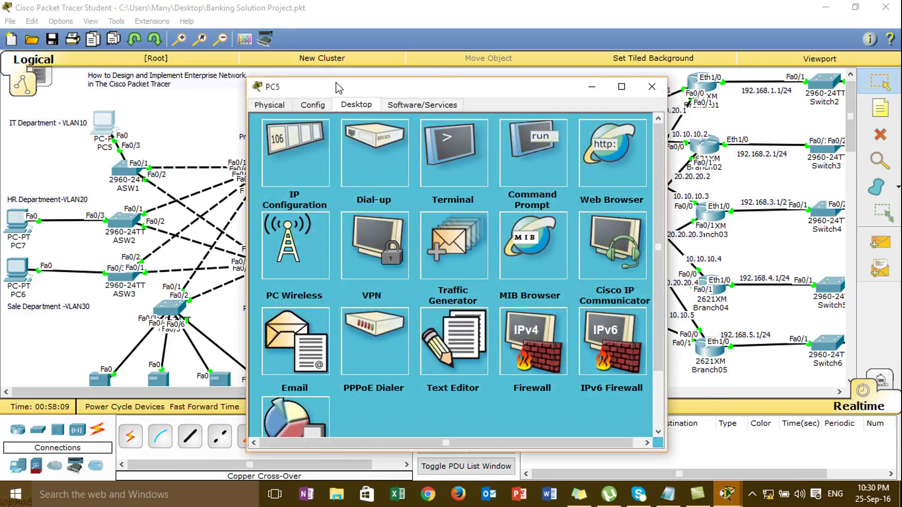
pyautogui.moveTo(329, 86); pyautogui.dragTo(546, 67)
pyautogui.click(743, 135)
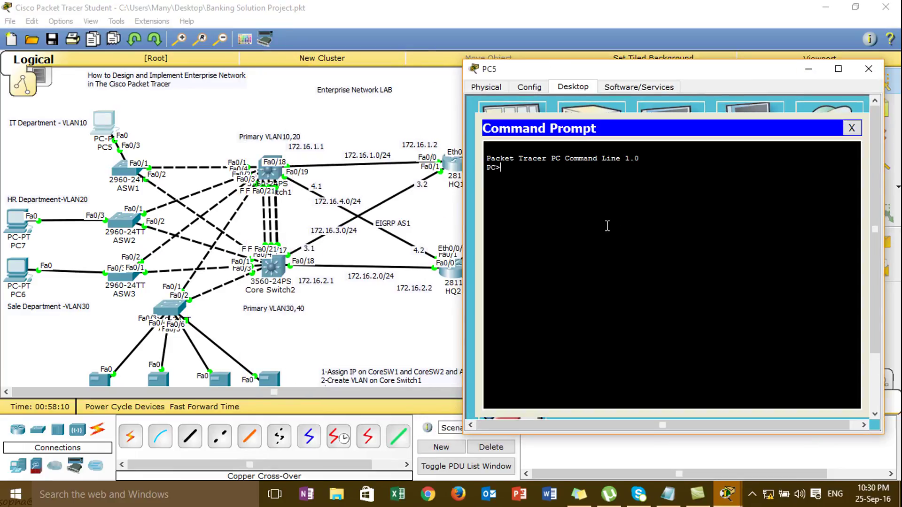
pyautogui.press('Return')
pyautogui.press('Return')
pyautogui.press('Return')
pyautogui.write('ping 192.168.10.1')
pyautogui.press('Return')
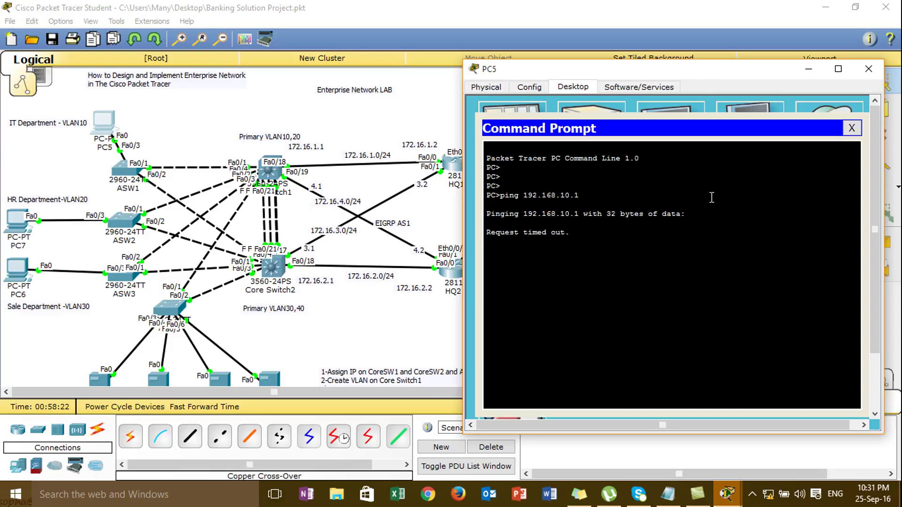
pyautogui.click(852, 127)
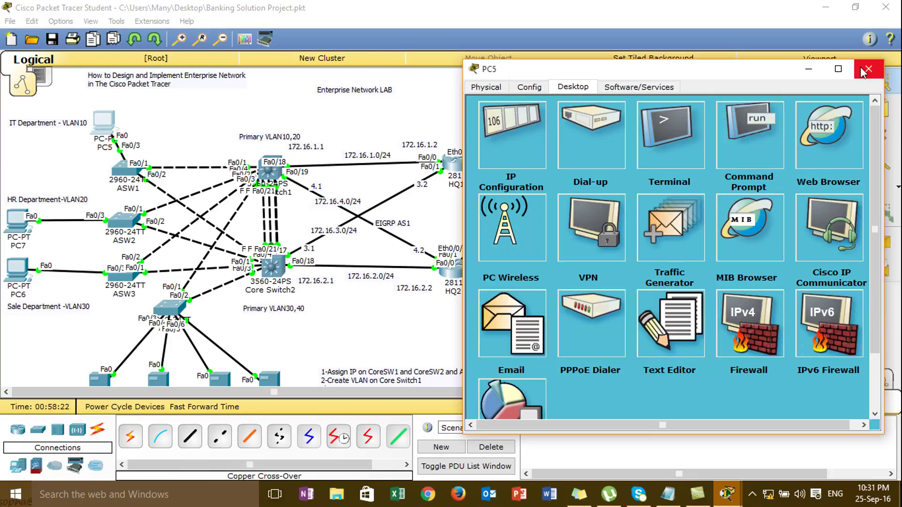
pyautogui.click(869, 69)
# Display the running configuration on Core Switch1 with show running-config.
pyautogui.click(270, 170)
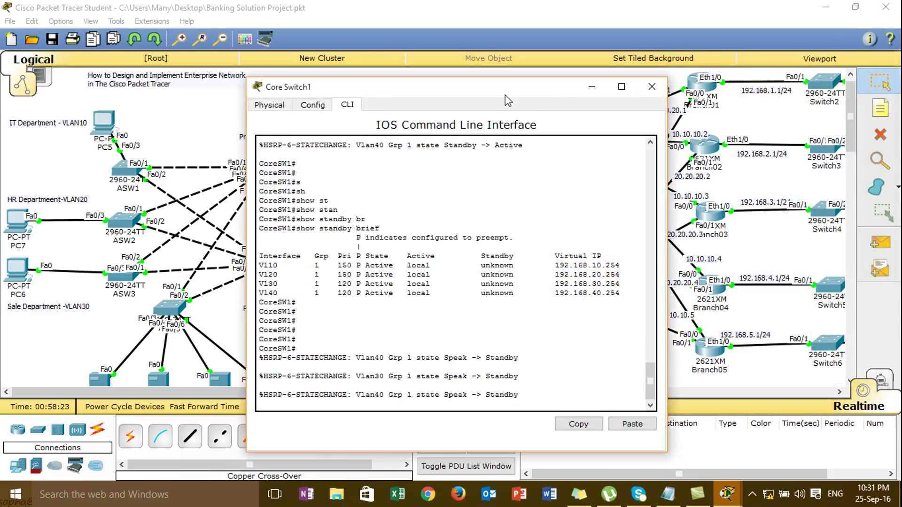
pyautogui.moveTo(610, 84); pyautogui.dragTo(613, 83)
pyautogui.press('Return')
pyautogui.press('Return')
pyautogui.press('Return')
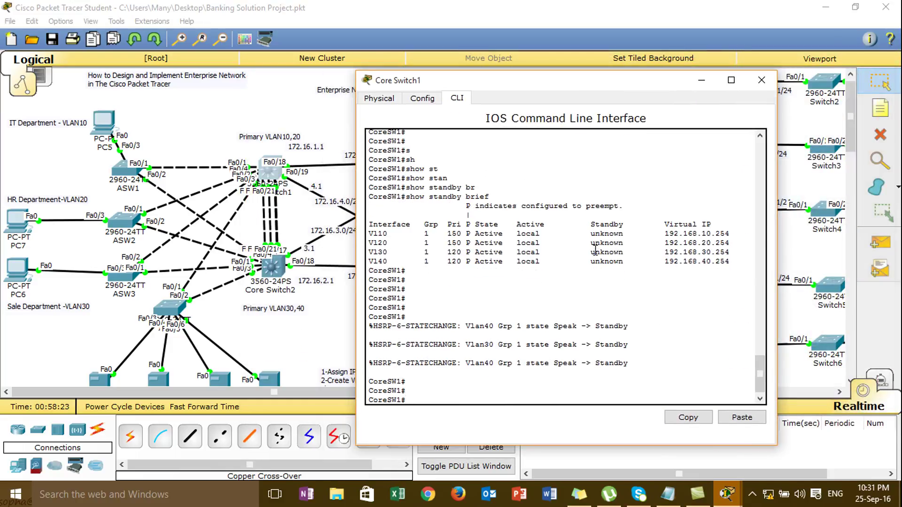
pyautogui.write('sh')
pyautogui.press('Tab')
pyautogui.write('r')
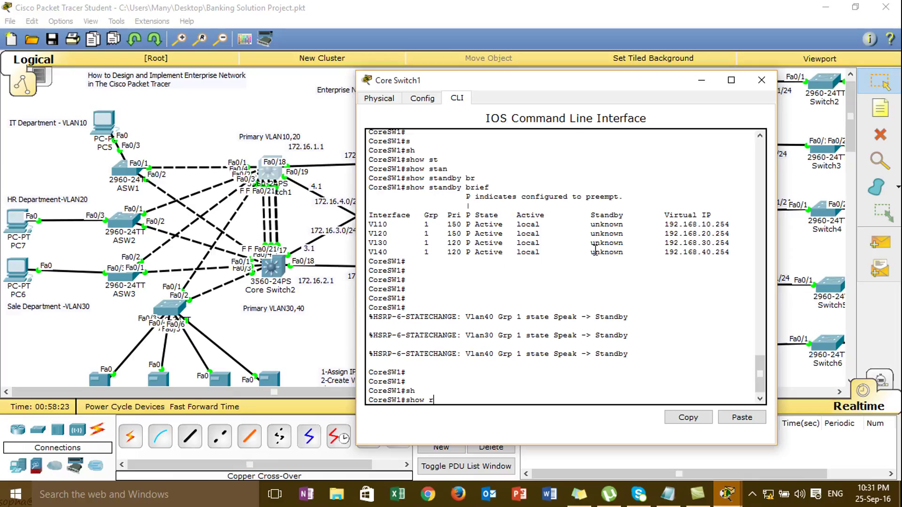
pyautogui.write('un')
pyautogui.press('Tab')
pyautogui.press('Return')
# Page through Core Switch1's running configuration to check the interface settings and the IP and standby addresses of Vlan10 and Vlan20.
pyautogui.press('Return')
pyautogui.press('Return')
pyautogui.press('Return')
pyautogui.press('Return')
pyautogui.press('Return')
pyautogui.press('Return')
pyautogui.press('Return')
pyautogui.press('Return')
pyautogui.press('Return')
pyautogui.press('Return')
pyautogui.press('Return')
pyautogui.press('Return')
pyautogui.press('Return')
pyautogui.press('Return')
pyautogui.press('Return')
pyautogui.press('Return')
pyautogui.press('Return')
pyautogui.press('Return')
pyautogui.press('Return')
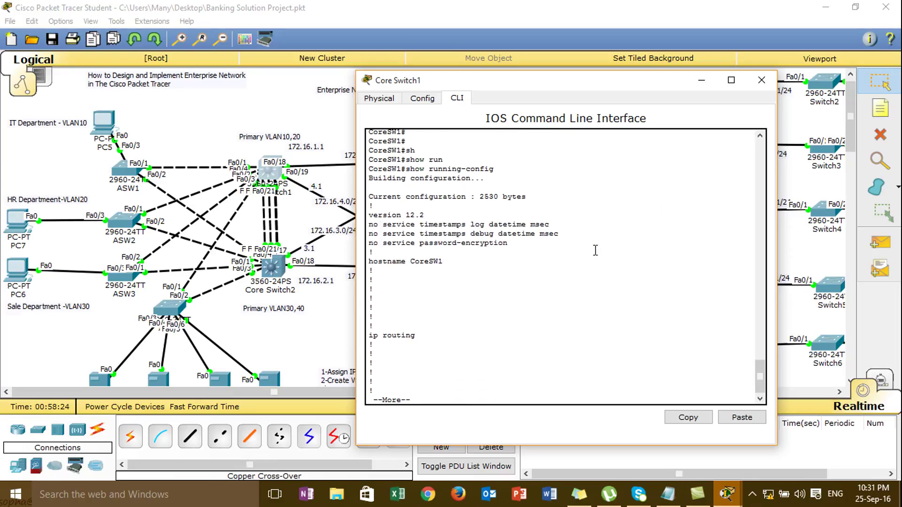
pyautogui.press('Return')
pyautogui.press('Return')
pyautogui.press('Return')
pyautogui.press('Return')
pyautogui.press('Return')
pyautogui.press('Return')
pyautogui.press('Return')
pyautogui.press('Return')
pyautogui.press('Return')
pyautogui.press('Return')
pyautogui.press('Return')
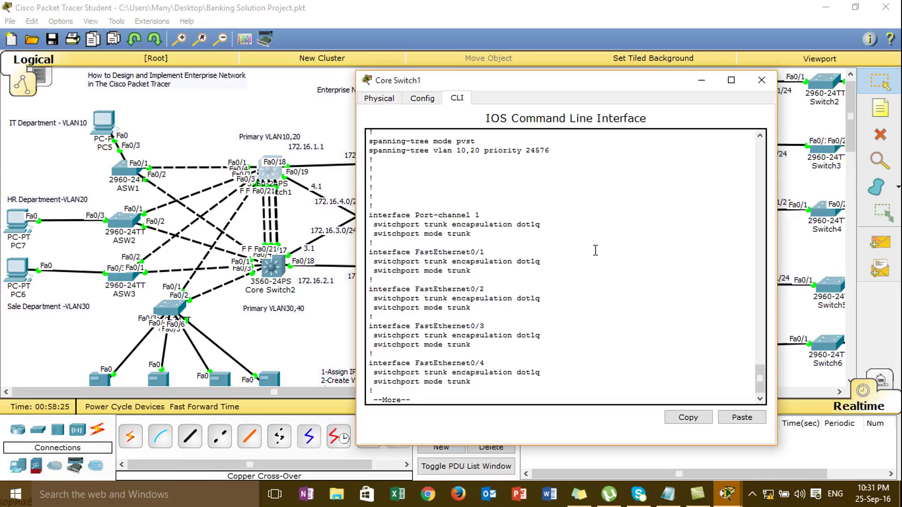
pyautogui.press('Return')
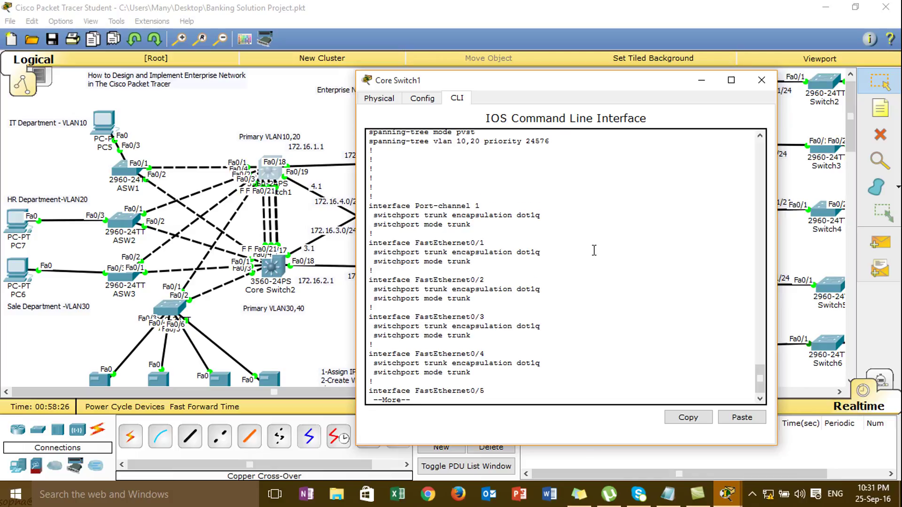
pyautogui.press('Return')
pyautogui.press('Return')
pyautogui.press('Return')
pyautogui.press('Return')
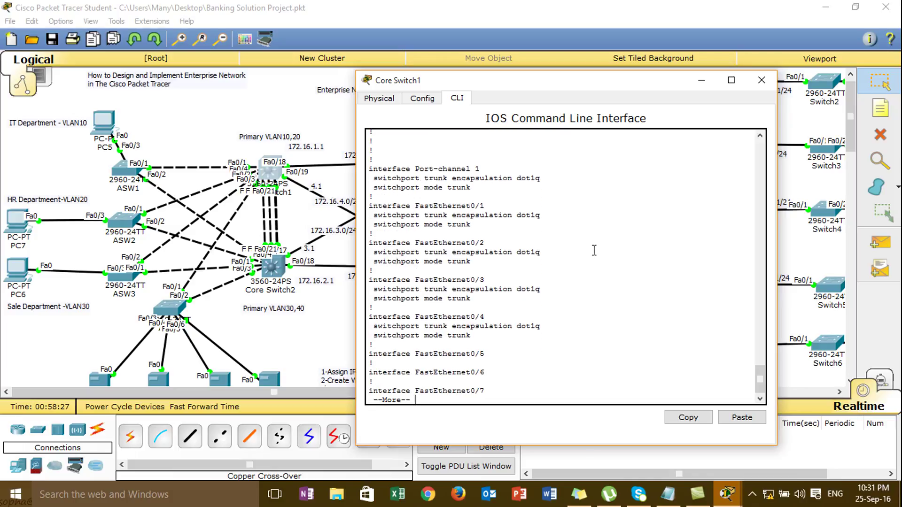
pyautogui.press('Return')
pyautogui.press('Return')
pyautogui.press('Return')
pyautogui.press('Return')
pyautogui.press('Return')
pyautogui.press('Return')
pyautogui.press('Return')
pyautogui.press('Return')
pyautogui.press('Return')
pyautogui.press('Return')
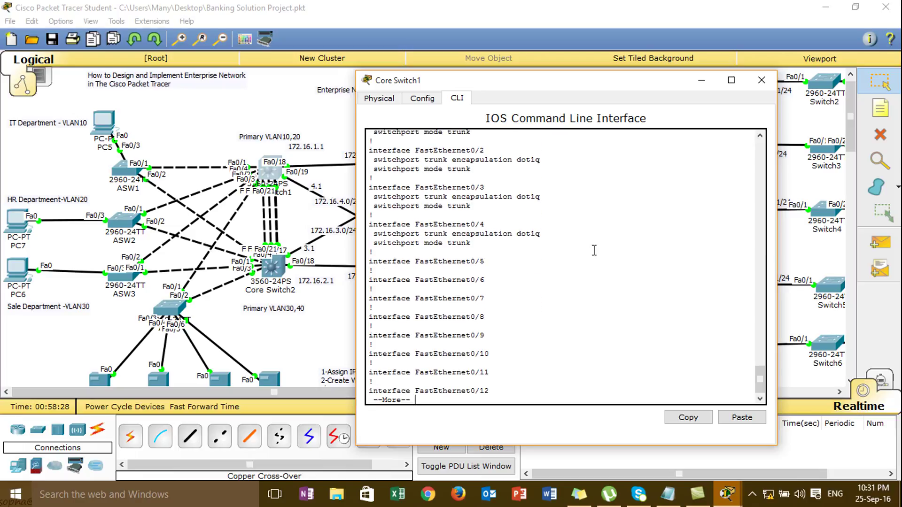
pyautogui.press('Return')
pyautogui.press('Return')
pyautogui.press('Return')
pyautogui.press('Return')
pyautogui.press('Return')
pyautogui.press('Return')
pyautogui.press('Return')
pyautogui.press('Return')
pyautogui.press('Return')
pyautogui.press('Return')
pyautogui.press('Return')
pyautogui.press('Return')
pyautogui.press('Return')
pyautogui.press('Return')
pyautogui.press('Return')
pyautogui.press('Return')
pyautogui.press('Return')
pyautogui.press('Return')
pyautogui.press('Return')
pyautogui.press('Return')
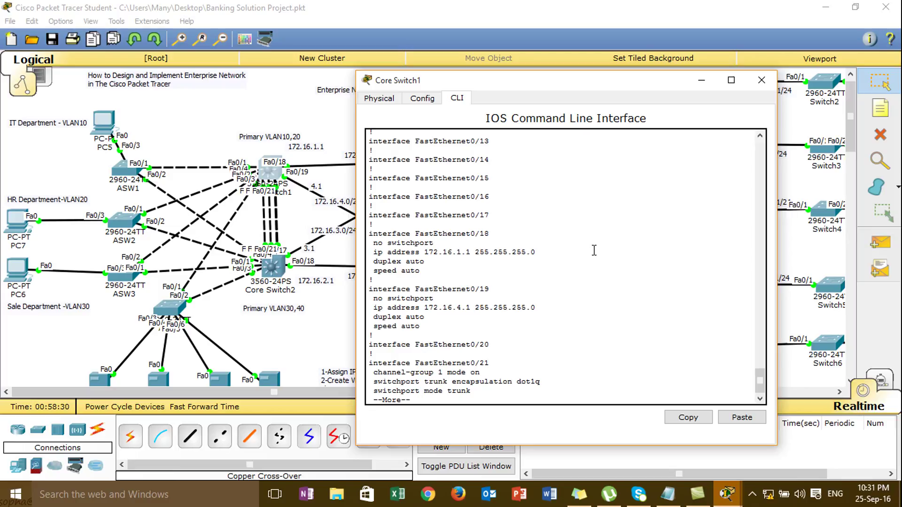
pyautogui.press('Return')
pyautogui.press('Return')
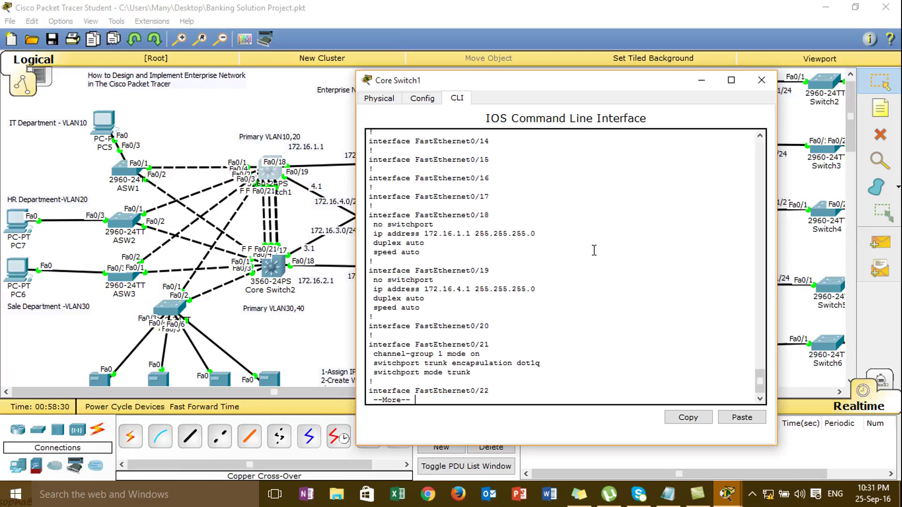
pyautogui.press('Return')
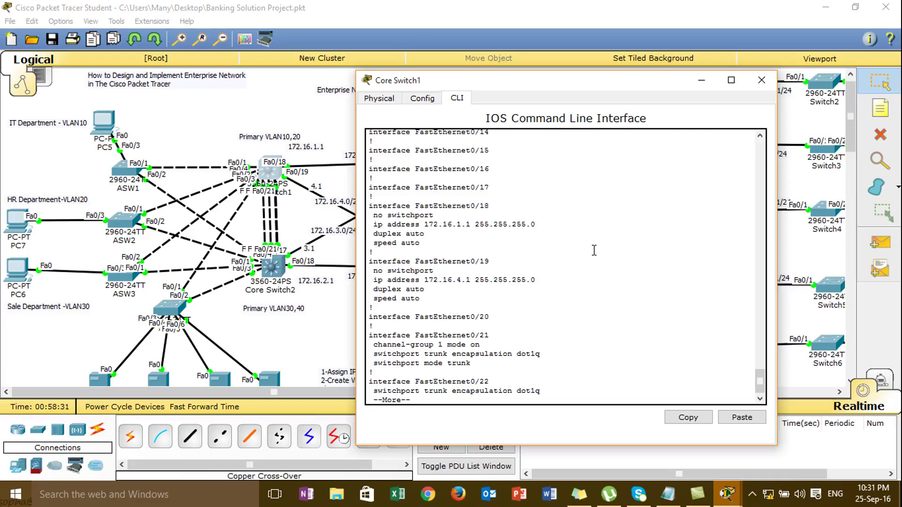
pyautogui.press('Return')
pyautogui.press('Return')
pyautogui.press('Return')
pyautogui.press('Return')
pyautogui.press('Return')
pyautogui.press('Return')
pyautogui.press('Return')
pyautogui.press('Return')
pyautogui.press('Return')
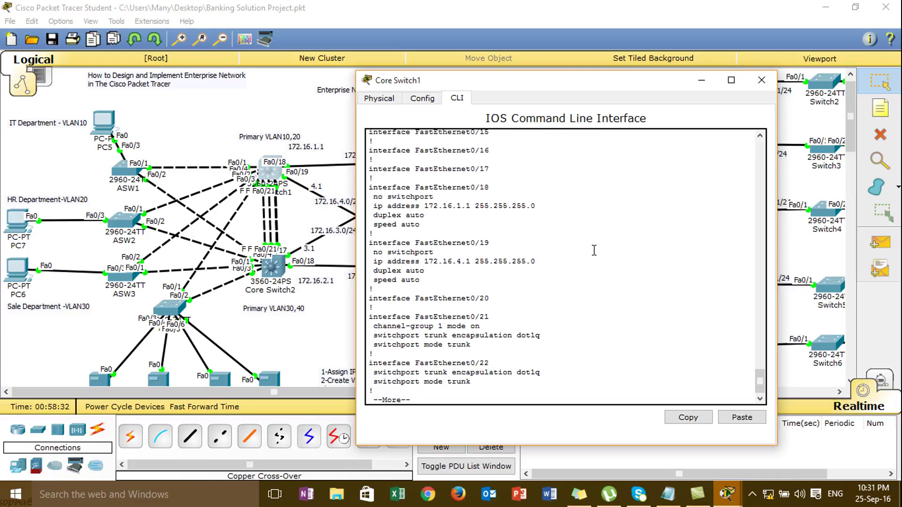
pyautogui.press('Return')
pyautogui.press('Return')
pyautogui.press('Return')
pyautogui.press('Return')
pyautogui.press('Return')
pyautogui.press('Return')
pyautogui.press('Return')
pyautogui.press('Return')
pyautogui.press('Return')
pyautogui.press('Return')
pyautogui.press('Return')
pyautogui.press('Return')
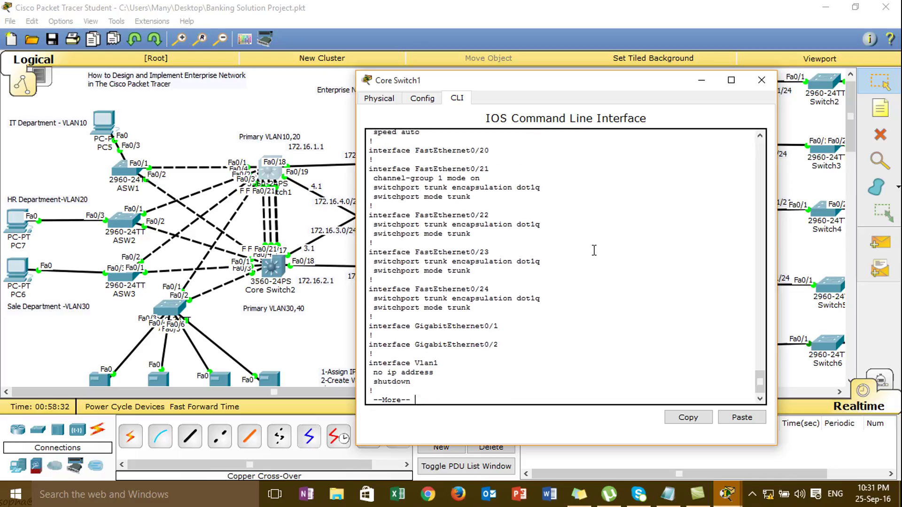
pyautogui.press('Return')
pyautogui.press('Return')
pyautogui.press('Return')
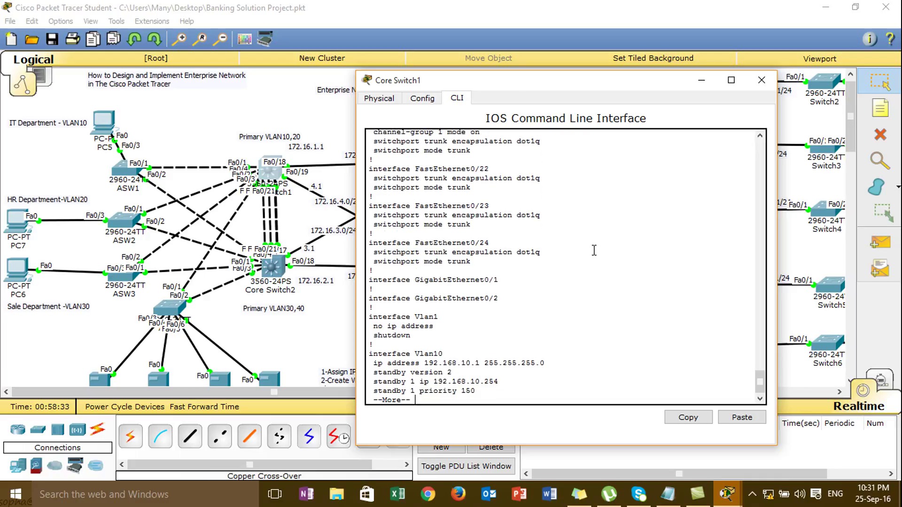
pyautogui.press('Return')
pyautogui.press('Return')
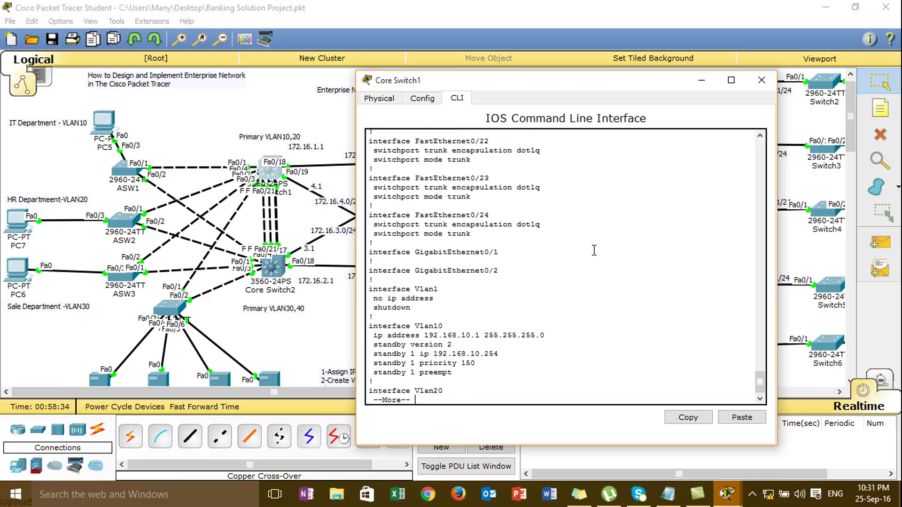
pyautogui.press('Return')
pyautogui.press('Return')
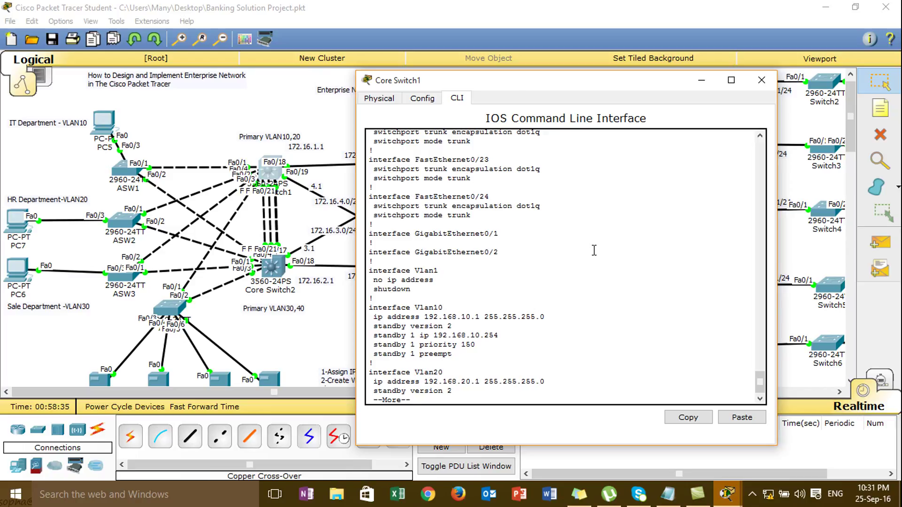
pyautogui.press('Return')
pyautogui.press('Return')
pyautogui.press('Return')
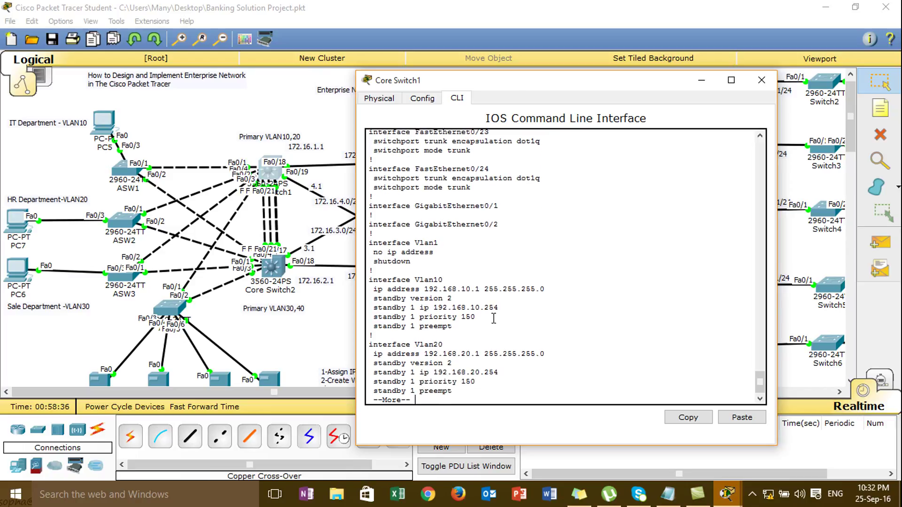
pyautogui.moveTo(482, 289); pyautogui.dragTo(446, 288)
pyautogui.click(174, 145)
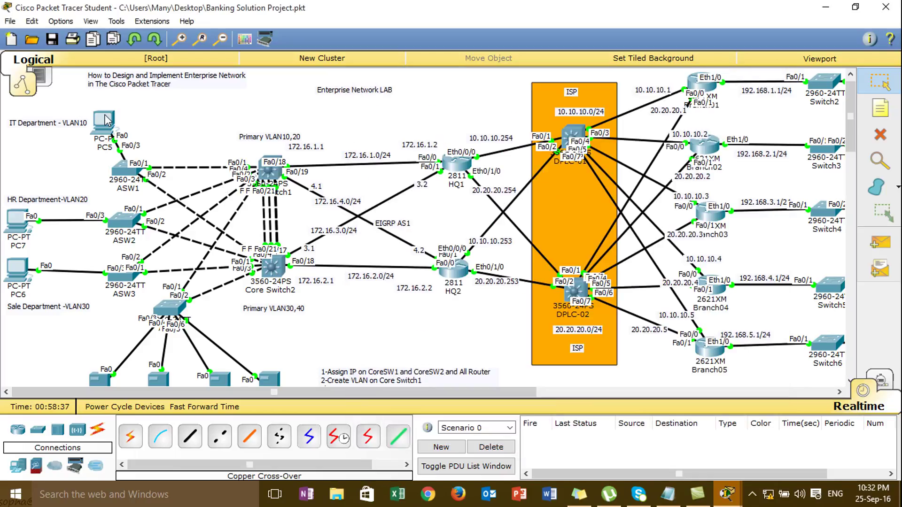
# Open the command line of access switch ASW1 and enter privileged mode with enable.
pyautogui.click(127, 178)
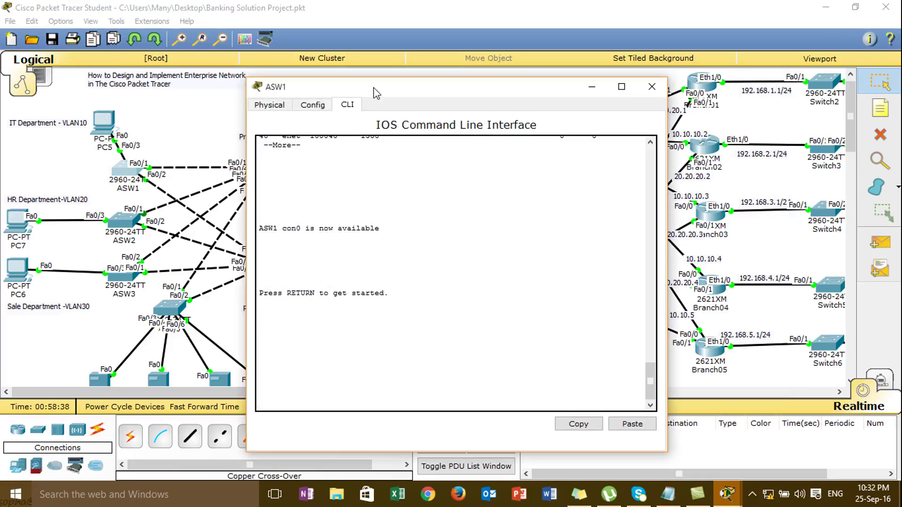
pyautogui.moveTo(374, 87); pyautogui.dragTo(419, 84)
pyautogui.click(416, 232)
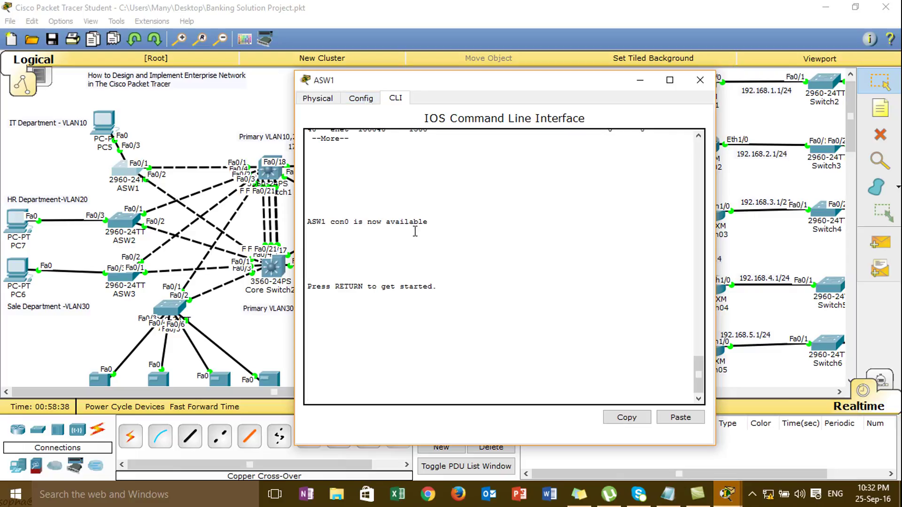
pyautogui.press('Return')
pyautogui.press('Return')
pyautogui.write('en')
pyautogui.press('Tab')
pyautogui.press('Return')
# Run show vlan on ASW1 to check which port is assigned to the IT VLAN, then return to the topology.
pyautogui.write('show')
pyautogui.press('Tab')
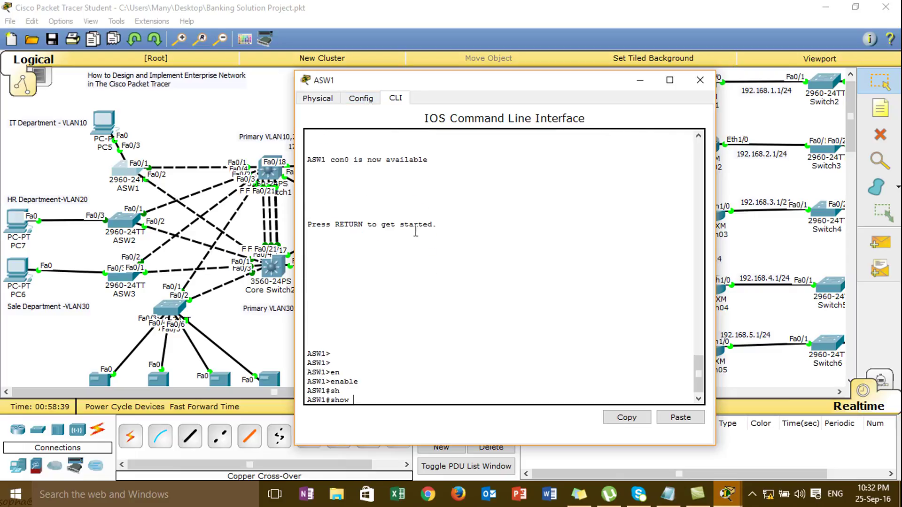
pyautogui.write('vl')
pyautogui.press('Tab')
pyautogui.press('Return')
pyautogui.press('Return')
pyautogui.press('Return')
pyautogui.press('Return')
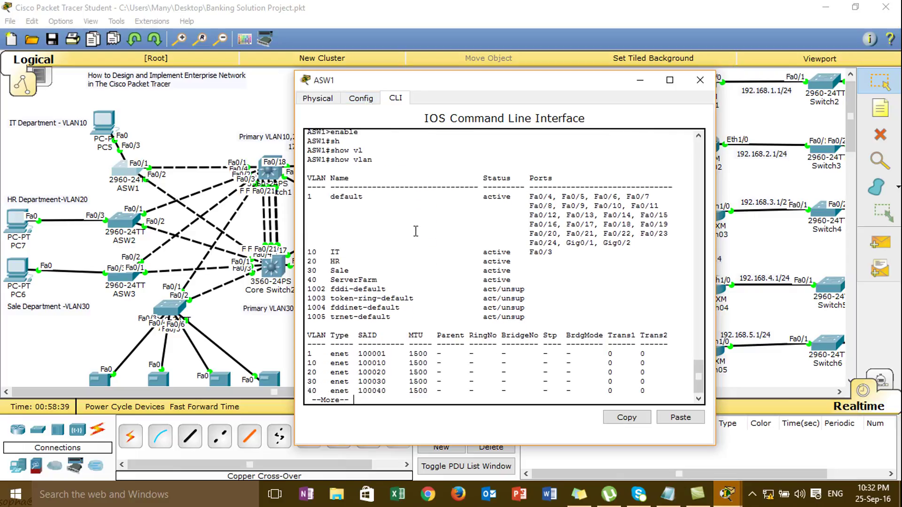
pyautogui.moveTo(526, 254); pyautogui.dragTo(553, 257)
pyautogui.click(159, 150)
# Set PC5's static IP address to 192.168.10.10 and its default gateway to 192.168.10.254.
pyautogui.click(111, 125)
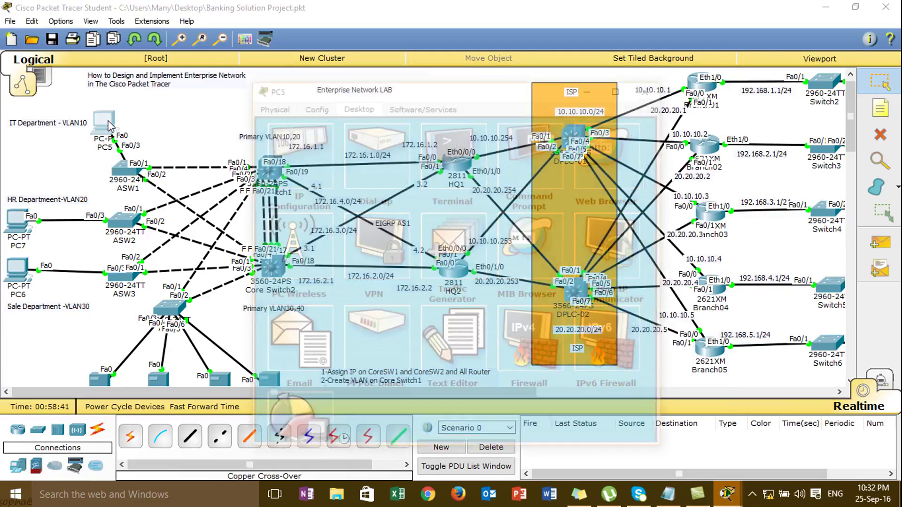
pyautogui.click(296, 141)
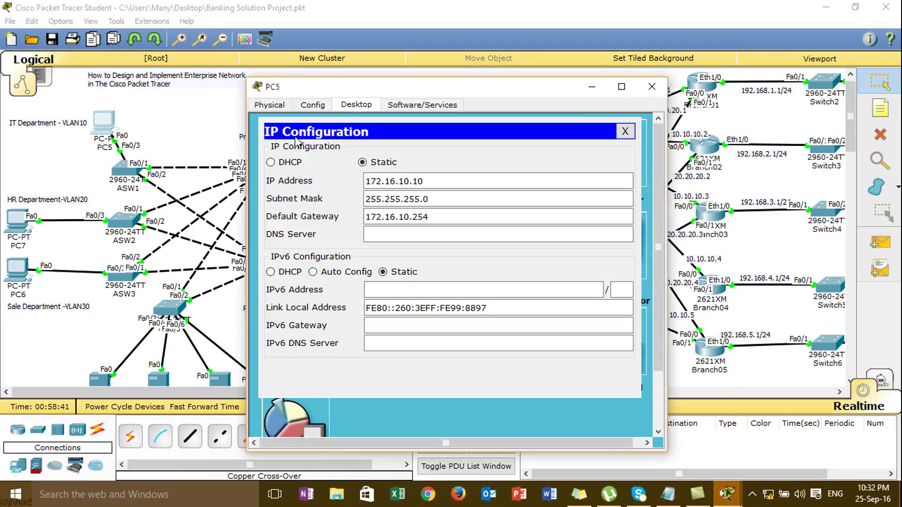
pyautogui.tripleClick(414, 183)
pyautogui.press('BackSpace')
pyautogui.write('192.168.10.')
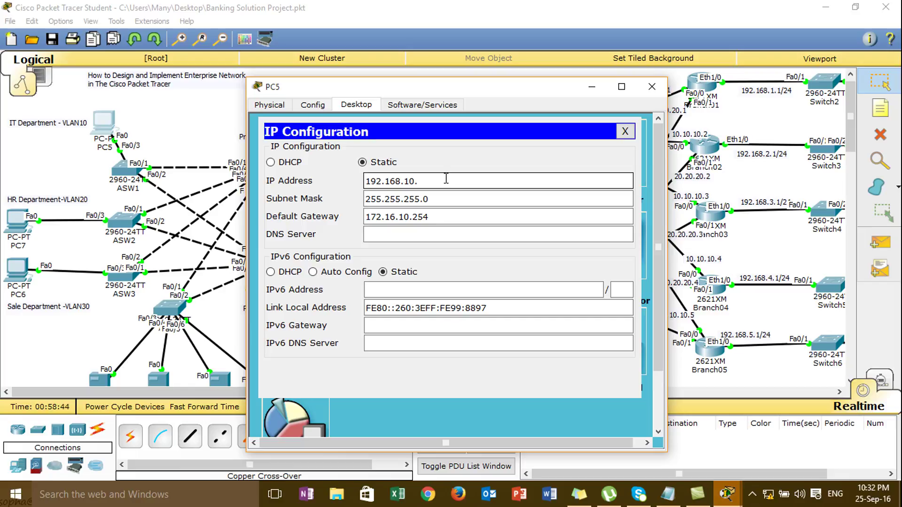
pyautogui.write('10')
pyautogui.press('Tab')
pyautogui.press('Tab')
pyautogui.press('BackSpace')
pyautogui.write('192')
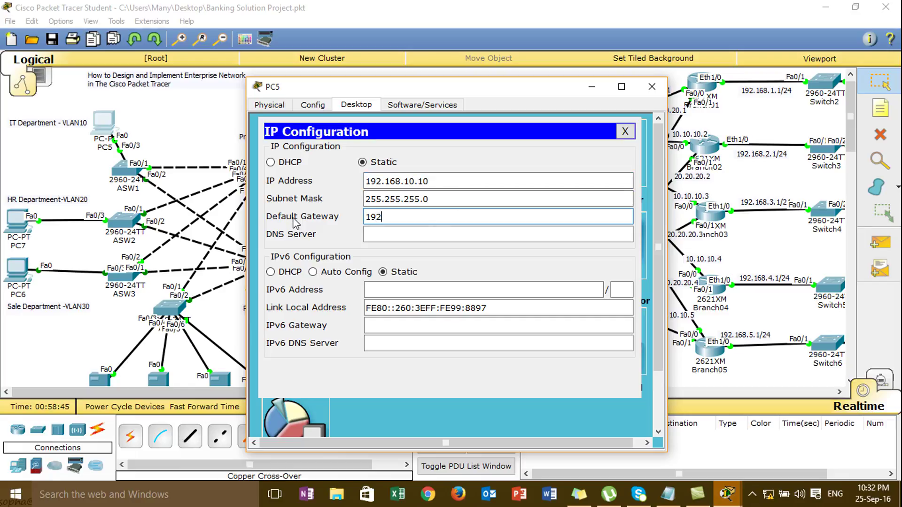
pyautogui.write('.168.10.254')
pyautogui.click(631, 136)
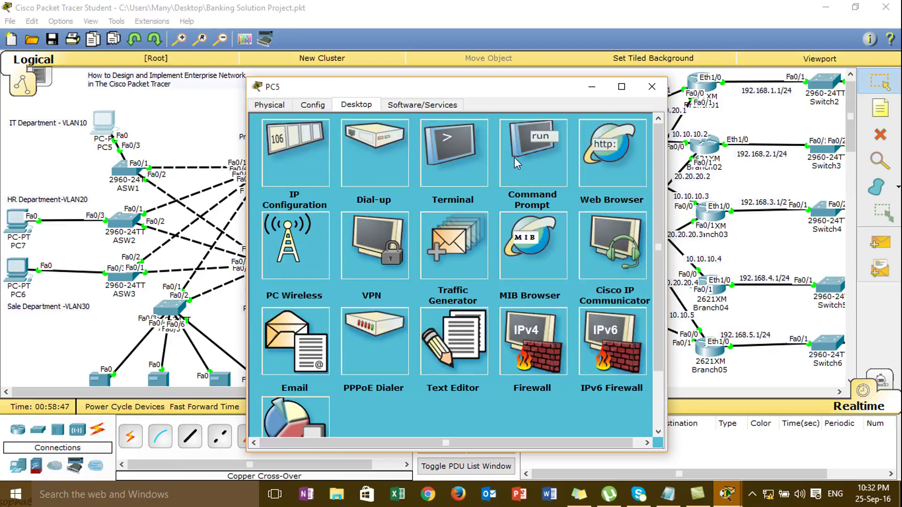
# Ping 192.168.10.1 from PC5's command prompt again, then stop the ping.
pyautogui.click(498, 155)
pyautogui.press('Up')
pyautogui.press('Return')
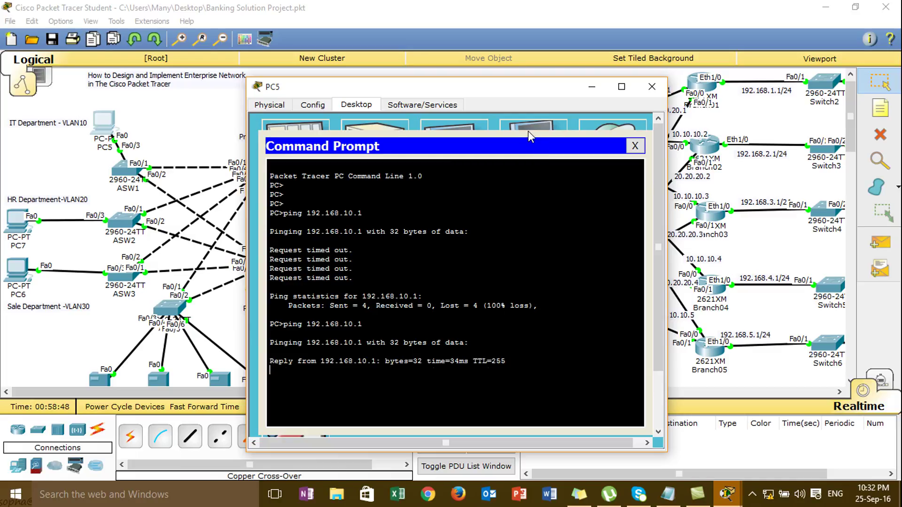
pyautogui.moveTo(511, 94); pyautogui.dragTo(520, 58)
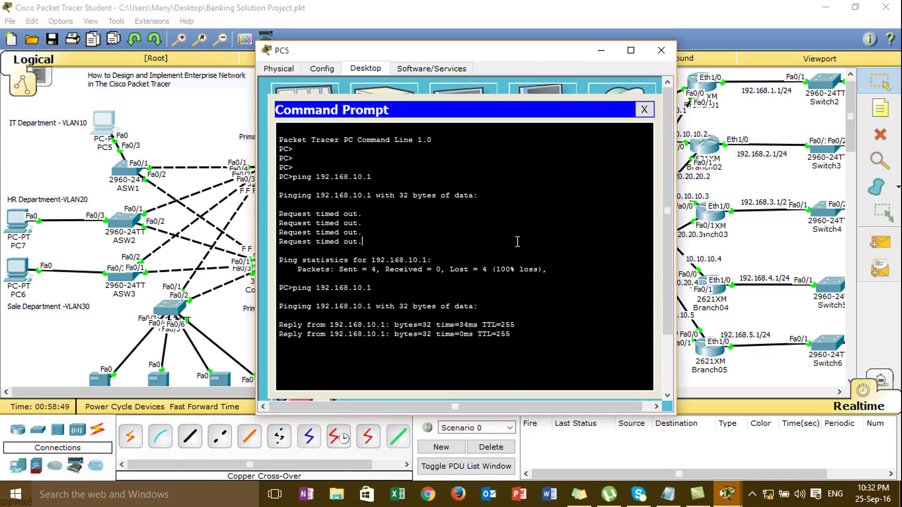
pyautogui.hotkey('ctrl', 'c')
# Ping 192.168.10.2 and 192.168.10.3 from PC5.
pyautogui.press('Up')
pyautogui.write('2')
pyautogui.press('Return')
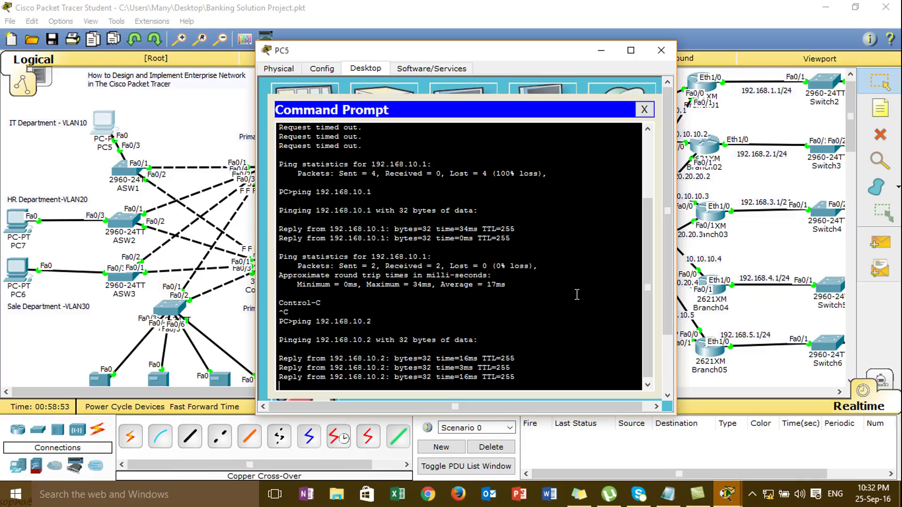
pyautogui.write('ping 192.168.10.3')
pyautogui.press('Return')
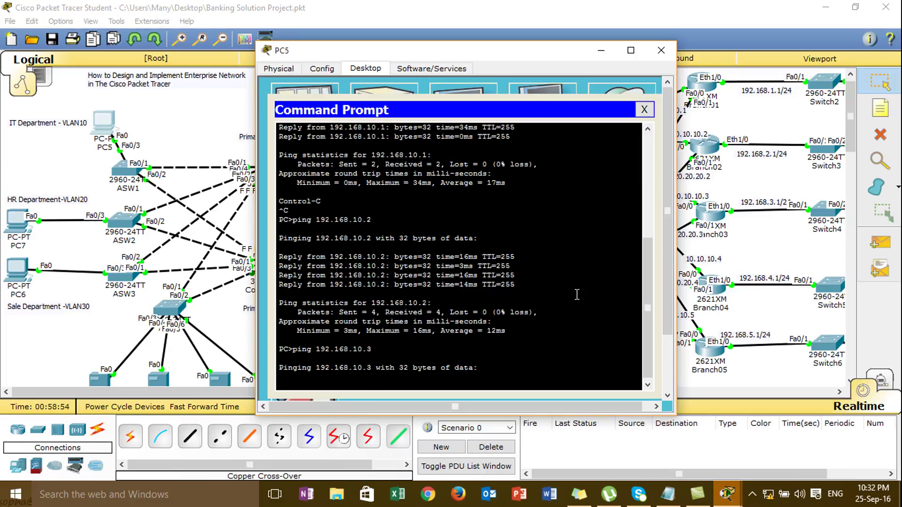
pyautogui.hotkey('ctrl', 'c')
# Test PC5's inter-VLAN connectivity by pinging 192.168.20.1 and 192.168.30.1, stopping each ping early.
pyautogui.press('Up')
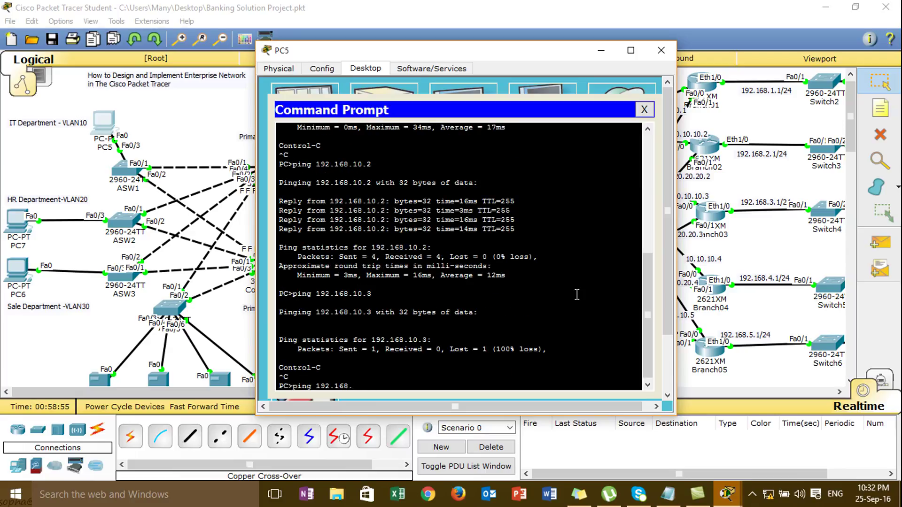
pyautogui.write('2.1')
pyautogui.press('Return')
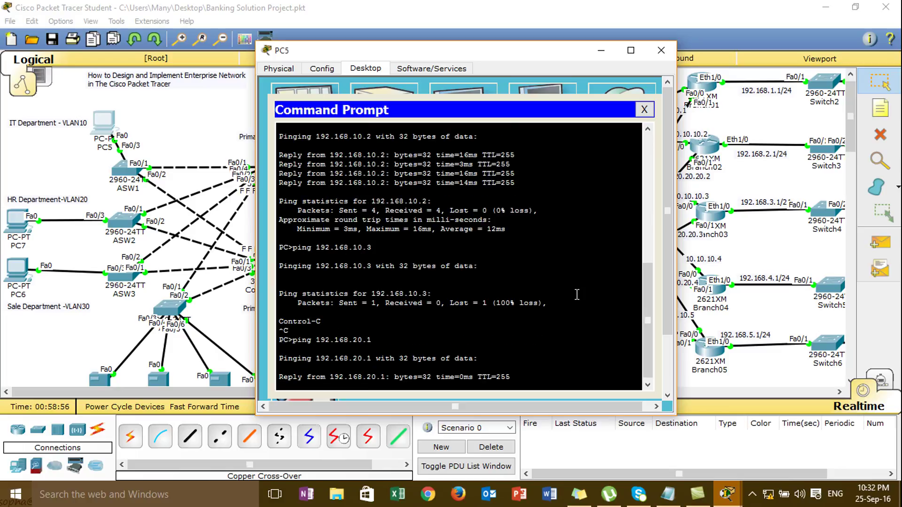
pyautogui.hotkey('ctrl', 'c')
pyautogui.press('Up')
pyautogui.press('BackSpace')
pyautogui.press('BackSpace')
pyautogui.press('BackSpace')
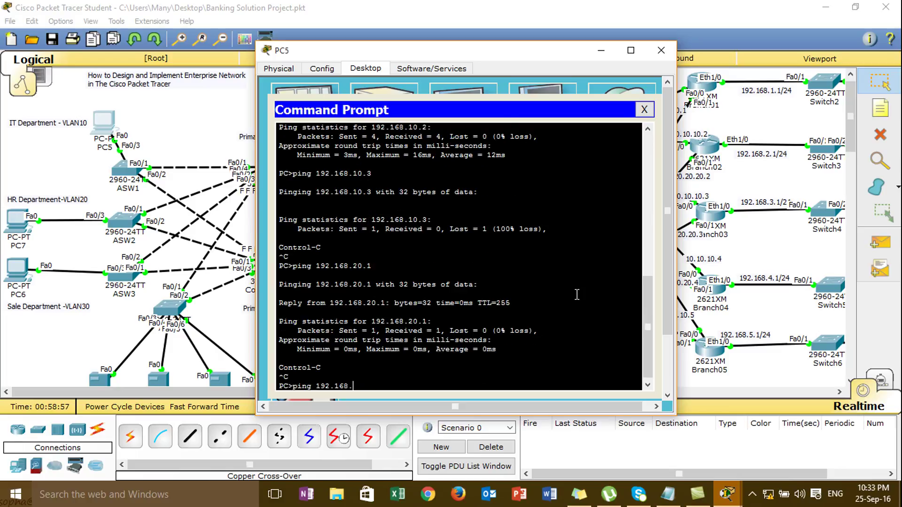
pyautogui.write('30.30.1')
pyautogui.press('Return')
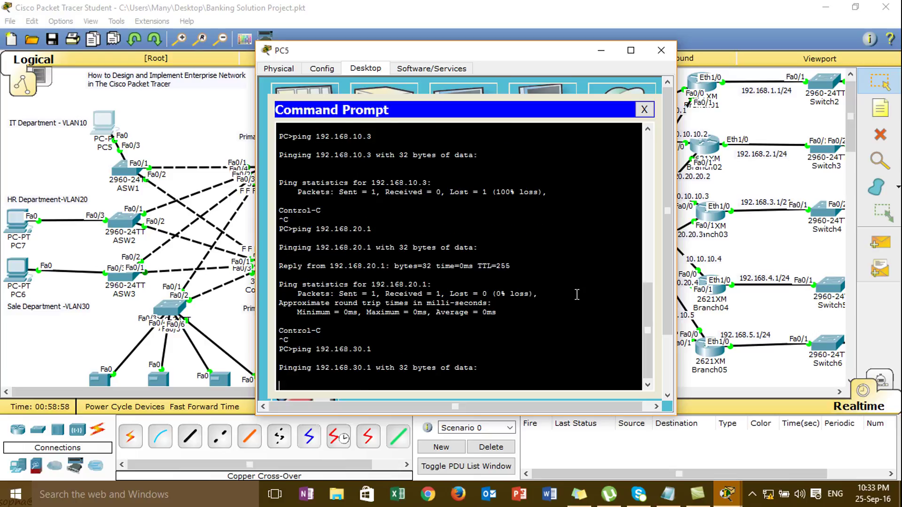
pyautogui.hotkey('ctrl', 'c')
# Ping the server farm VLAN address 192.168.40.1 from PC5, then close PC5's window.
pyautogui.press('Up')
pyautogui.press('BackSpace')
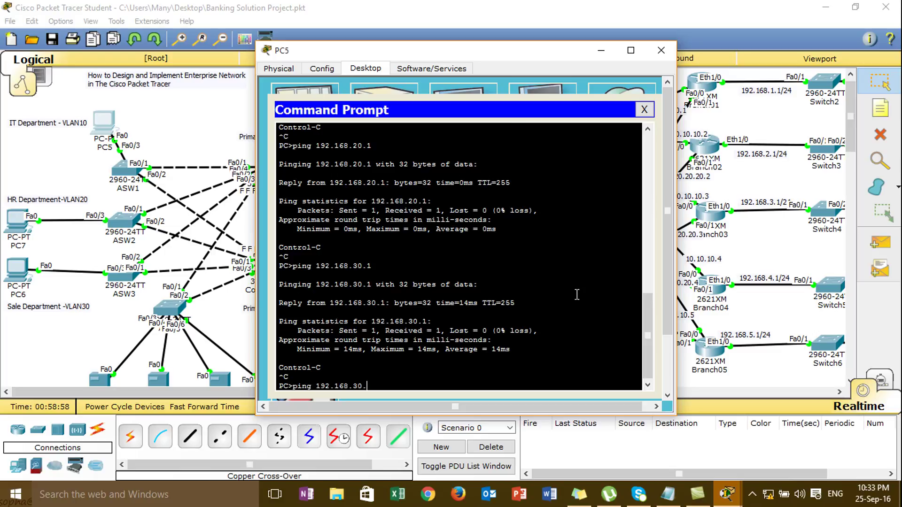
pyautogui.write('40.1')
pyautogui.press('Return')
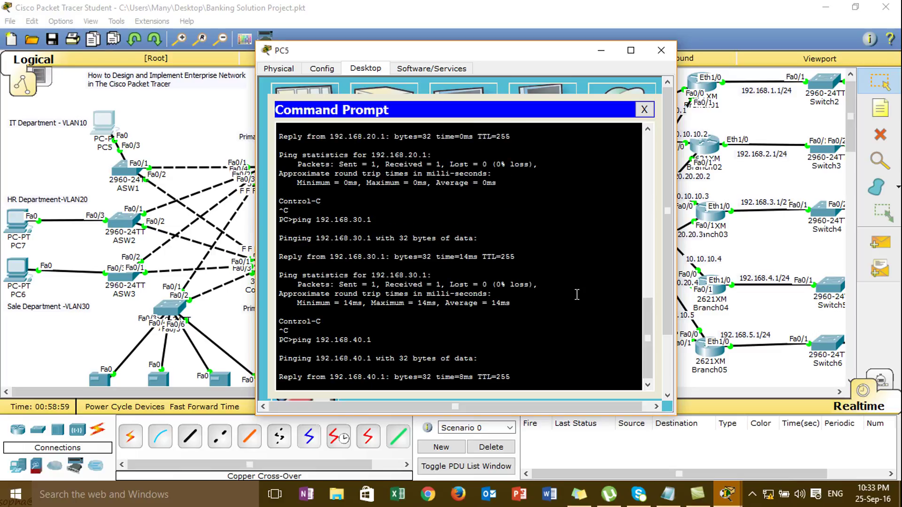
pyautogui.hotkey('ctrl', 'c')
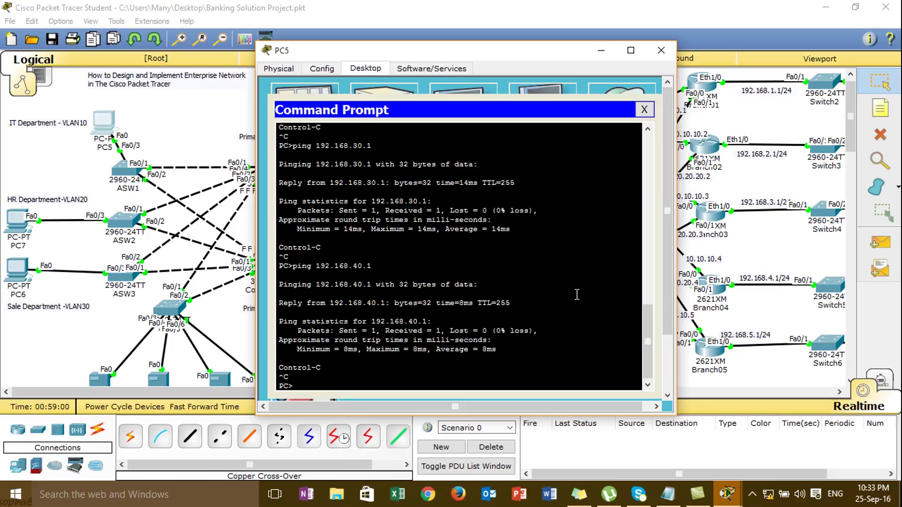
pyautogui.click(671, 57)
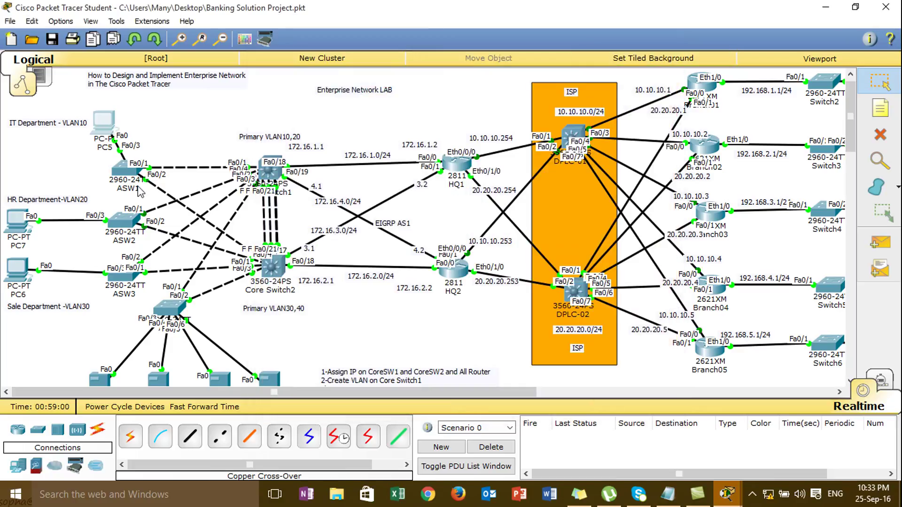
# Open the command prompt of PC7 in the HR department and ping 192.168.10.1.
pyautogui.click(17, 225)
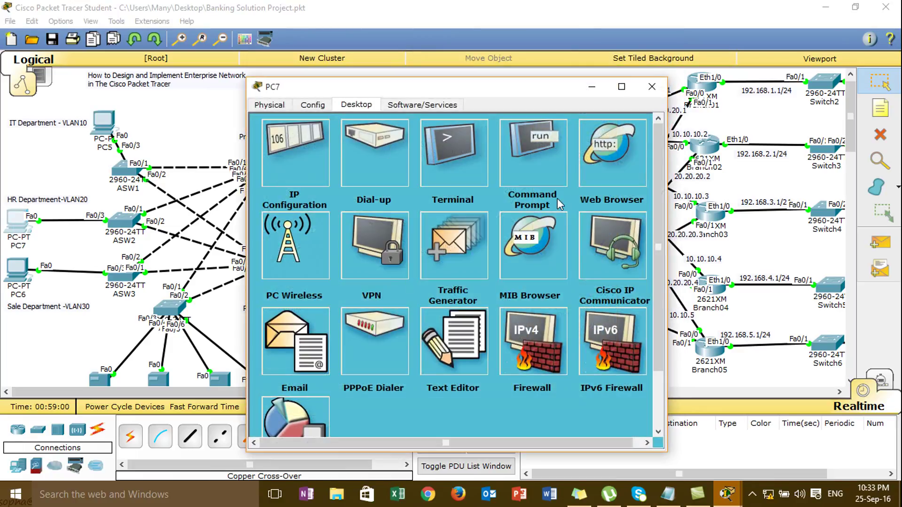
pyautogui.click(548, 158)
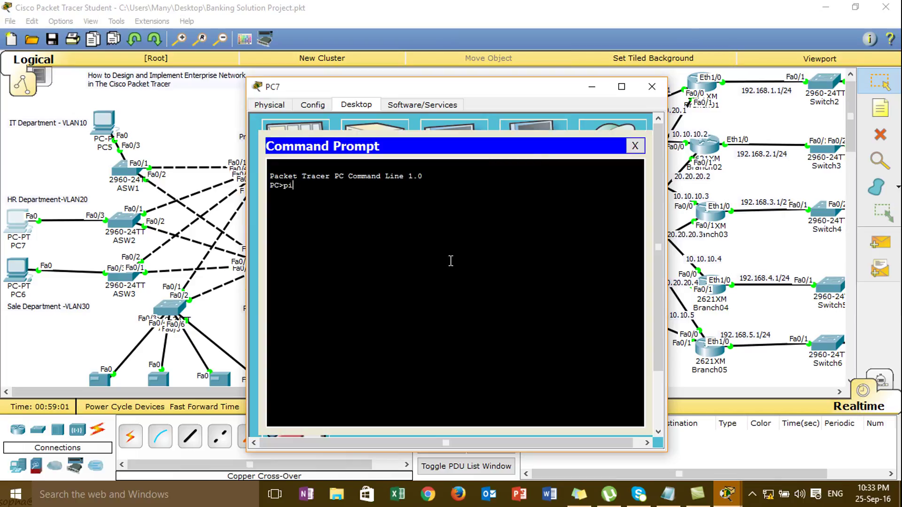
pyautogui.write('ping 192.168.10.1')
pyautogui.press('Return')
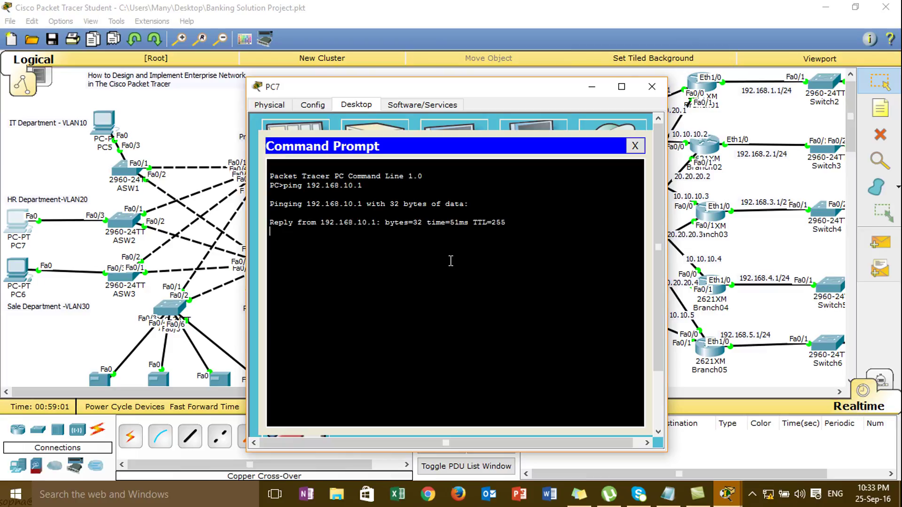
pyautogui.hotkey('ctrl', 'c')
# Ping 192.168.20.1 from PC7, stopping the ping early.
pyautogui.press('Up')
pyautogui.press('BackSpace')
pyautogui.press('BackSpace')
pyautogui.press('BackSpace')
pyautogui.write('20.1')
pyautogui.press('Return')
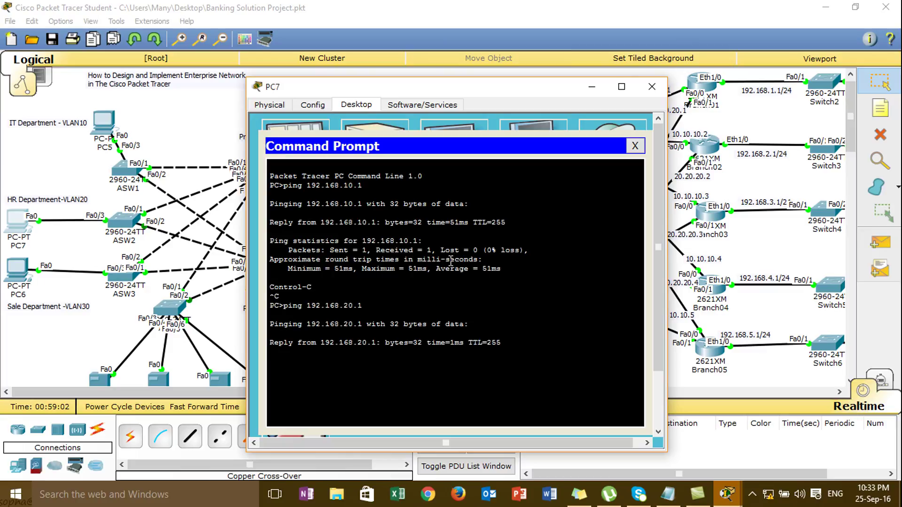
pyautogui.hotkey('ctrl', 'c')
# Ping 192.168.30.1 from PC7, stopping the ping early.
pyautogui.press('Up')
pyautogui.press('BackSpace')
pyautogui.press('BackSpace')
pyautogui.press('BackSpace')
pyautogui.write('30.1')
pyautogui.press('Return')
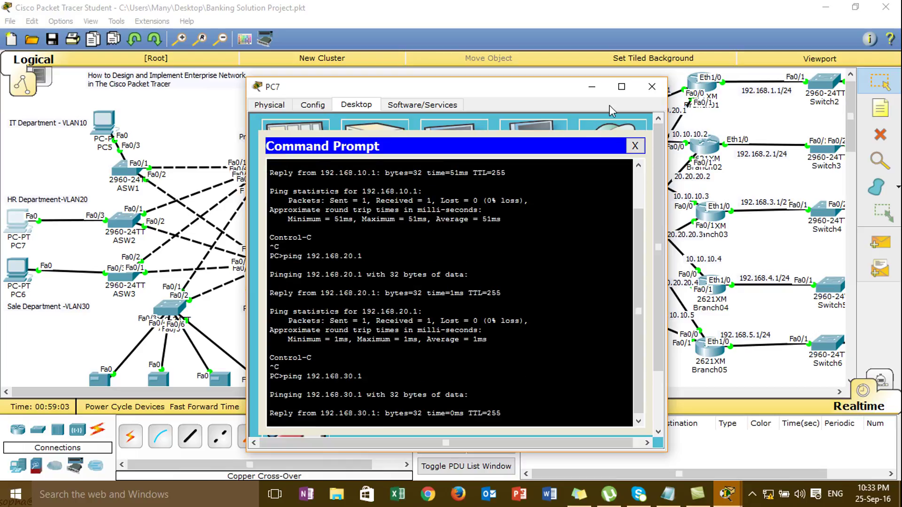
pyautogui.hotkey('ctrl', 'c')
# Ping 192.168.40.1 from PC7, then close PC7's window.
pyautogui.press('Up')
pyautogui.press('BackSpace')
pyautogui.press('BackSpace')
pyautogui.press('BackSpace')
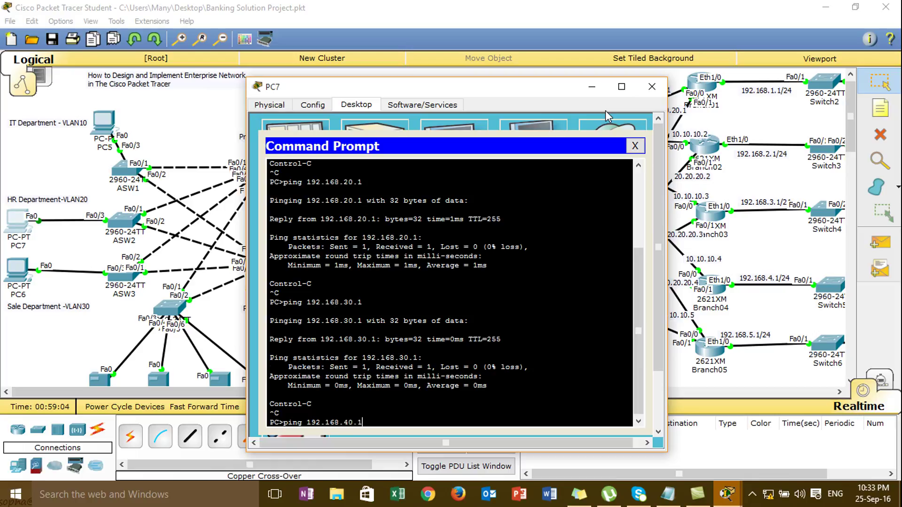
pyautogui.write('40.1')
pyautogui.press('Return')
pyautogui.click(652, 87)
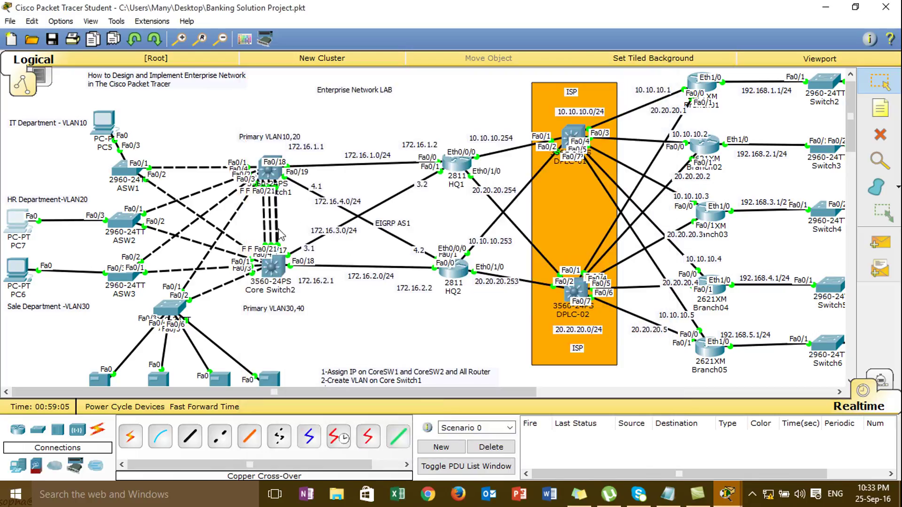
# Open the command prompt of PC6 in the Sale department and ping 192.168.10.1.
pyautogui.moveTo(852, 100); pyautogui.dragTo(853, 123)
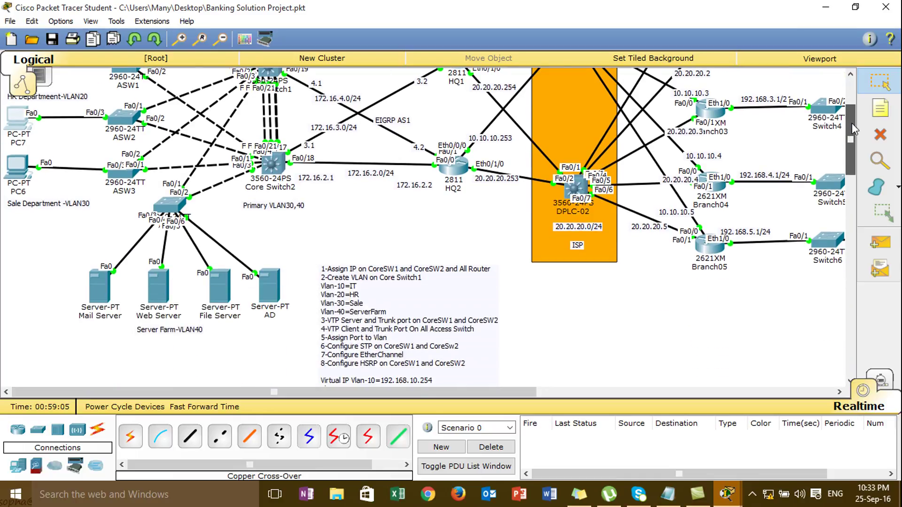
pyautogui.click(17, 170)
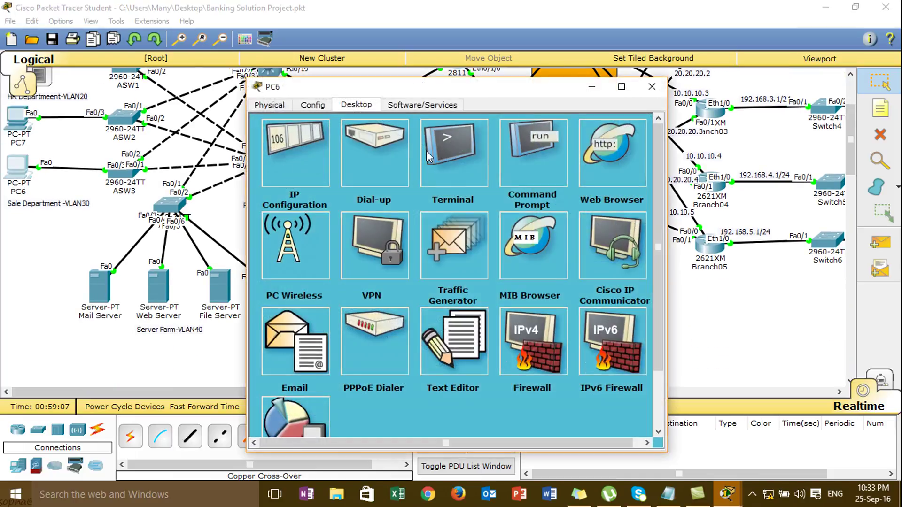
pyautogui.click(536, 141)
pyautogui.write('ping 192.168.10.1')
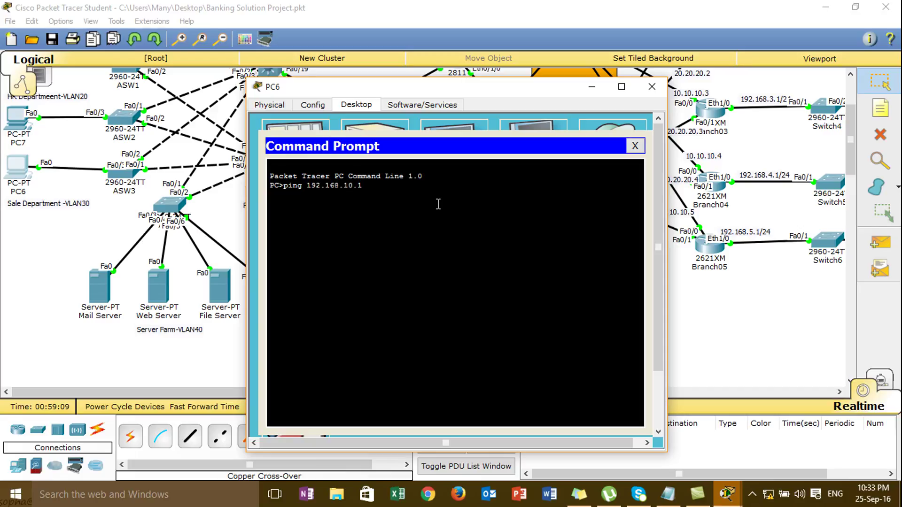
pyautogui.press('Return')
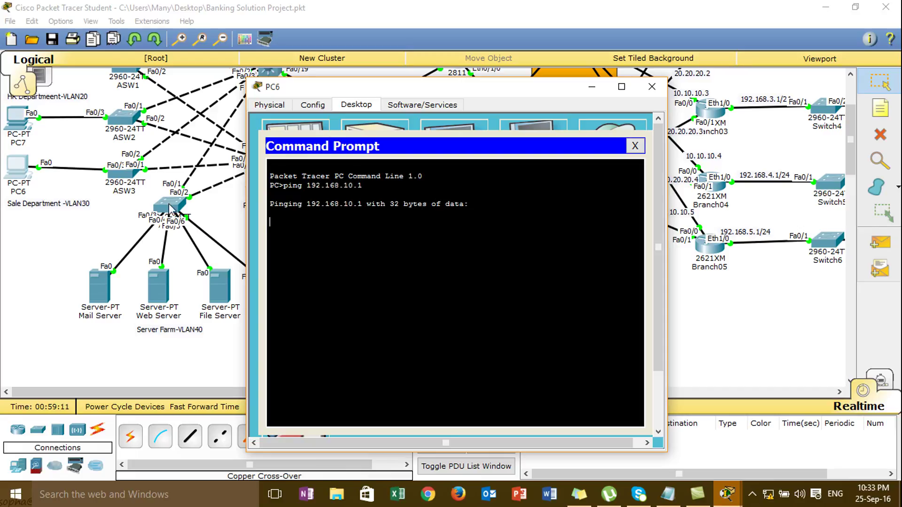
# Set PC6's static IP address to 192.168.30.30 and its default gateway to 192.168.30.254.
pyautogui.click(126, 225)
pyautogui.click(9, 171)
pyautogui.click(635, 146)
pyautogui.click(324, 150)
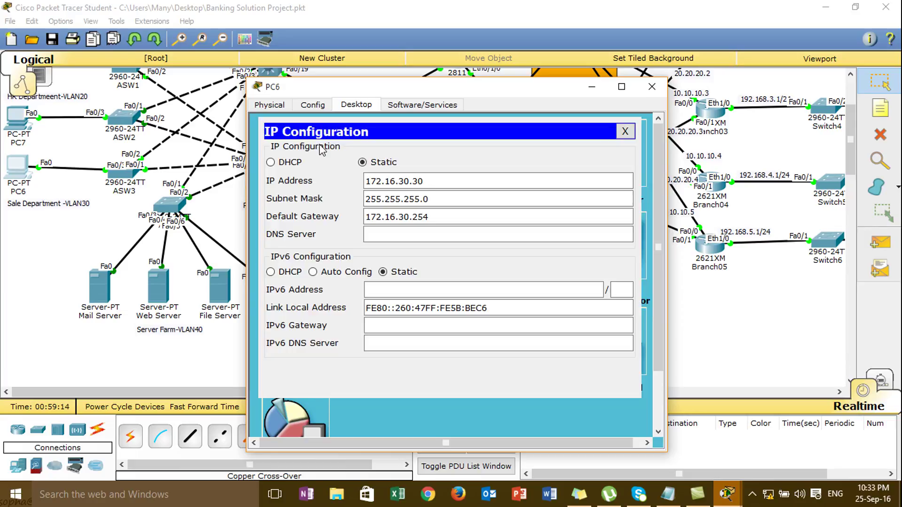
pyautogui.moveTo(465, 180); pyautogui.dragTo(263, 186)
pyautogui.write('19')
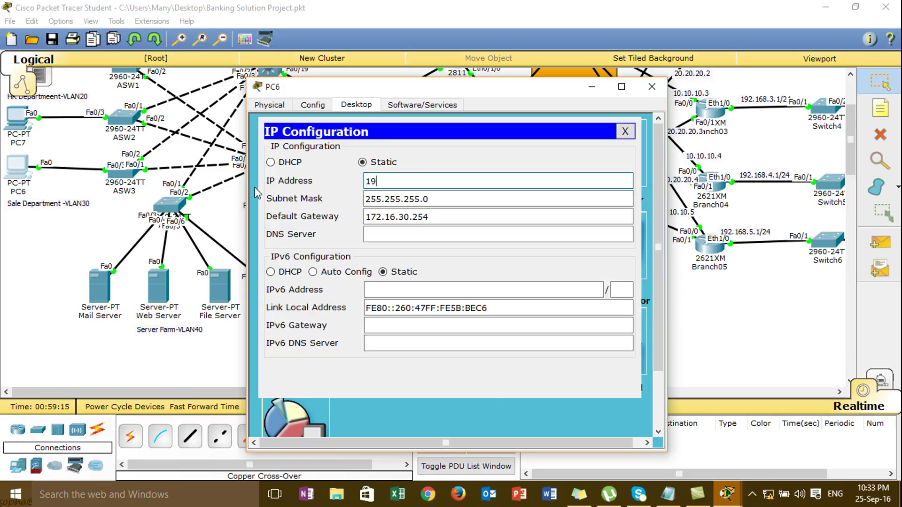
pyautogui.write('2.168.')
pyautogui.write('30.30')
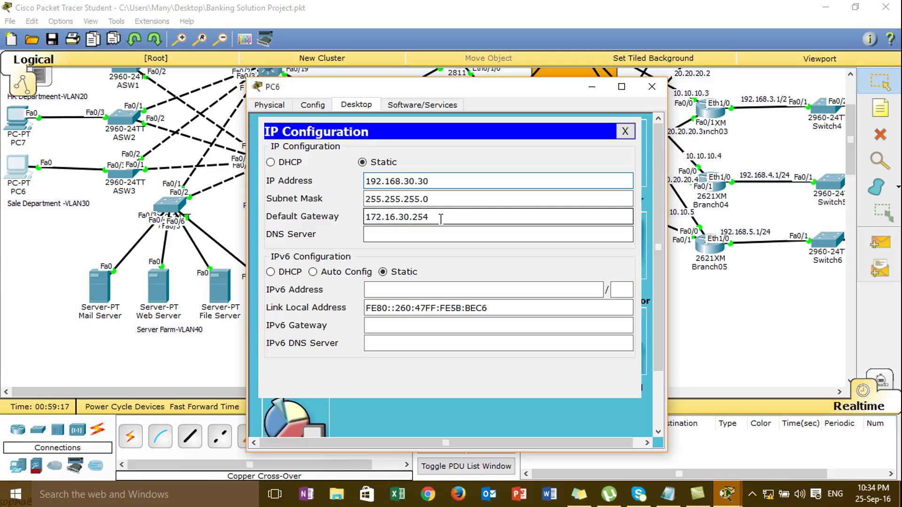
pyautogui.moveTo(455, 217); pyautogui.dragTo(301, 217)
pyautogui.write('192.168.')
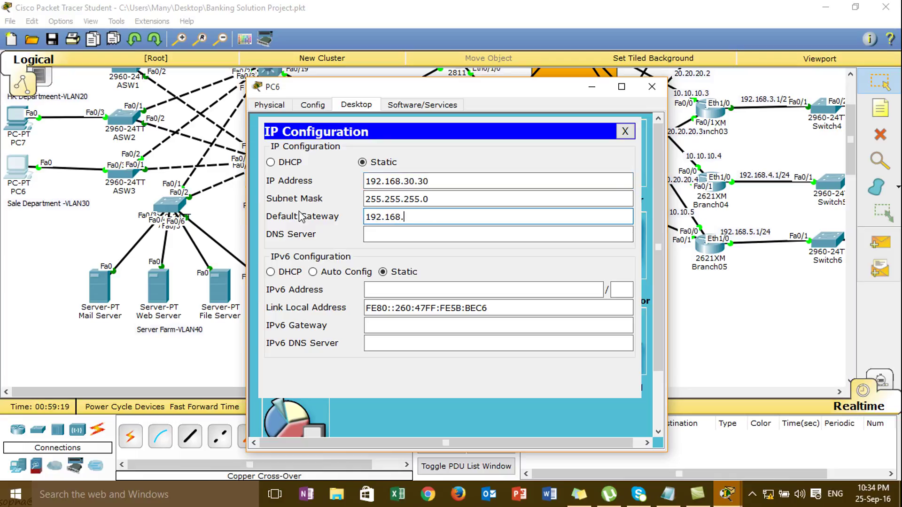
pyautogui.write('30.254')
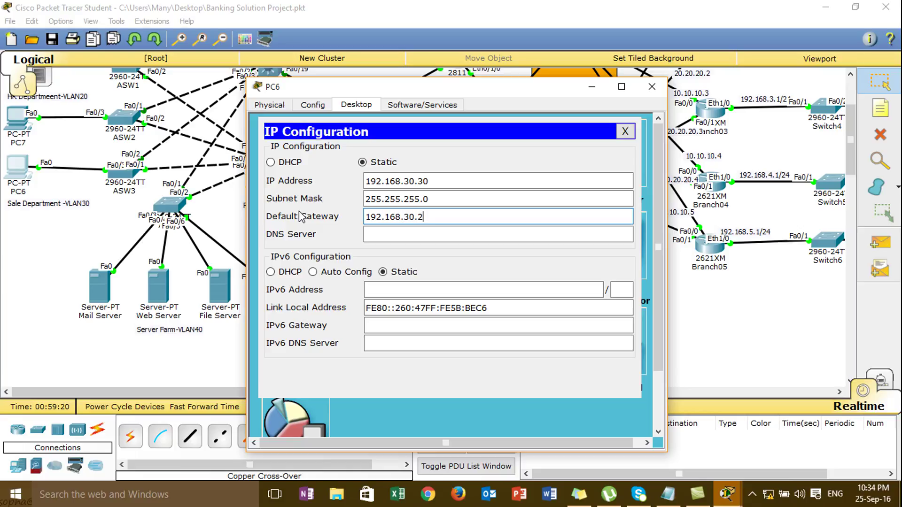
pyautogui.click(624, 132)
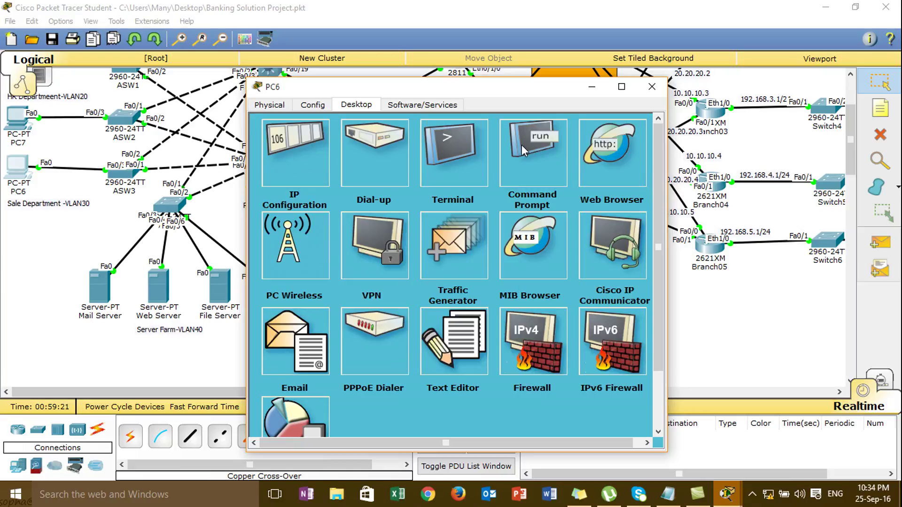
# Ping 192.168.10.1 twice more from PC6's command prompt, then close PC6's window.
pyautogui.click(520, 150)
pyautogui.hotkey('ctrl', 'c')
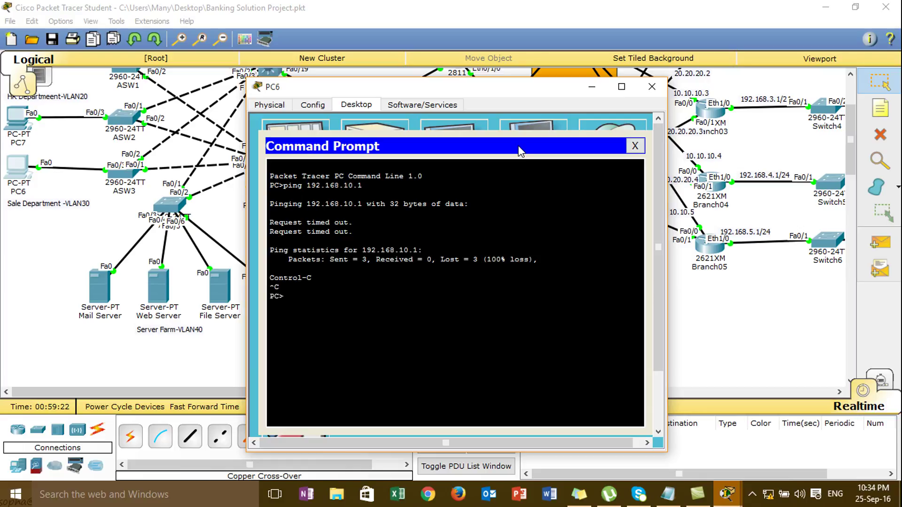
pyautogui.press('Up')
pyautogui.press('Return')
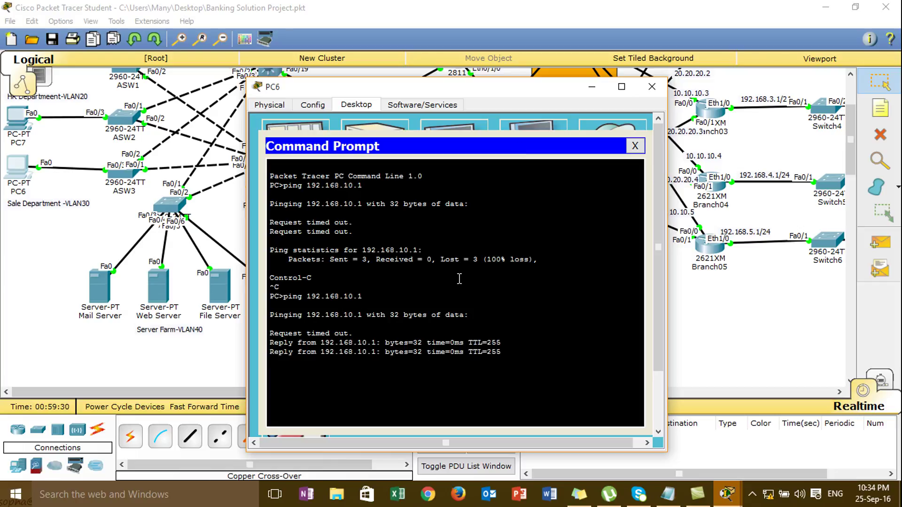
pyautogui.press('Up')
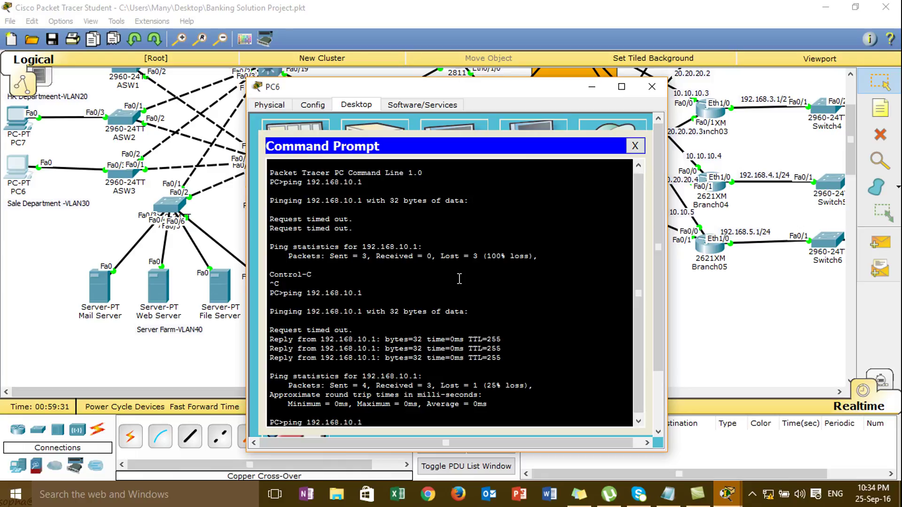
pyautogui.press('Return')
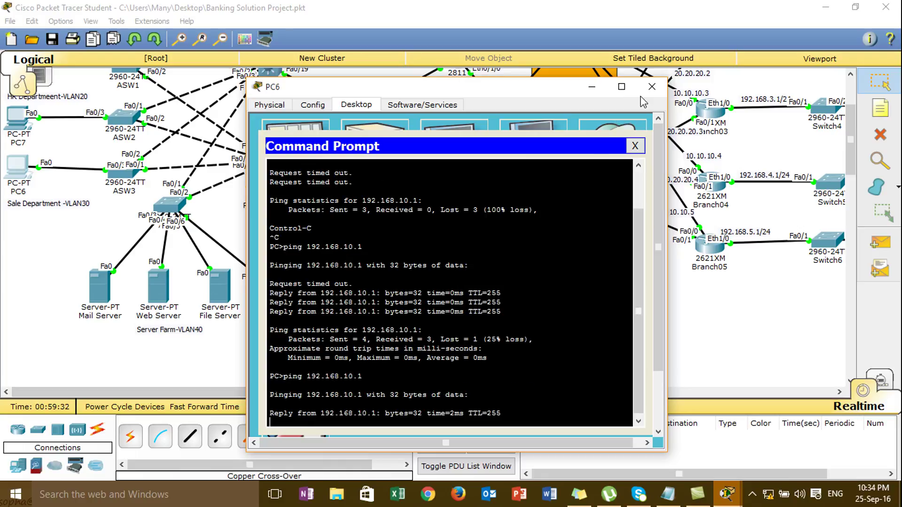
pyautogui.click(652, 87)
# Open the Mail Server's command prompt and ping 192.168.10.1 twice.
pyautogui.click(99, 287)
pyautogui.click(295, 141)
pyautogui.click(652, 87)
pyautogui.click(99, 306)
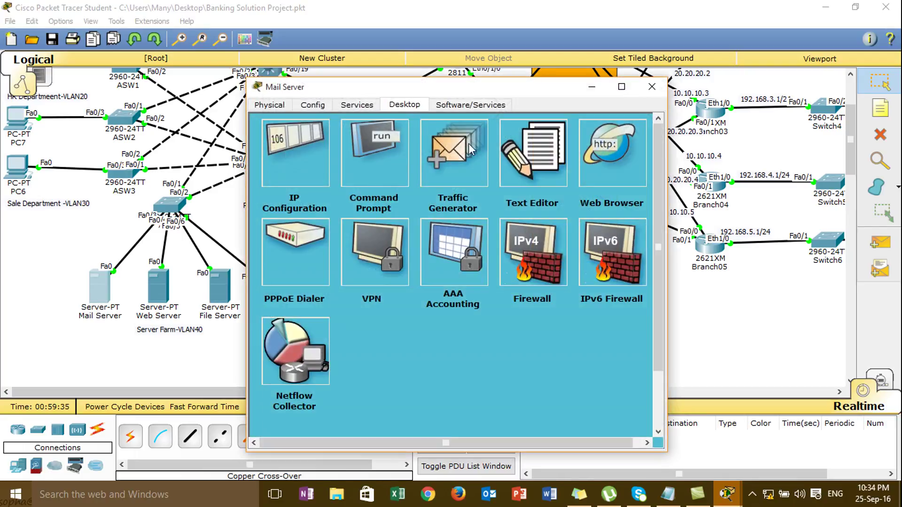
pyautogui.click(397, 158)
pyautogui.write('ping 192.168.10.1')
pyautogui.press('Return')
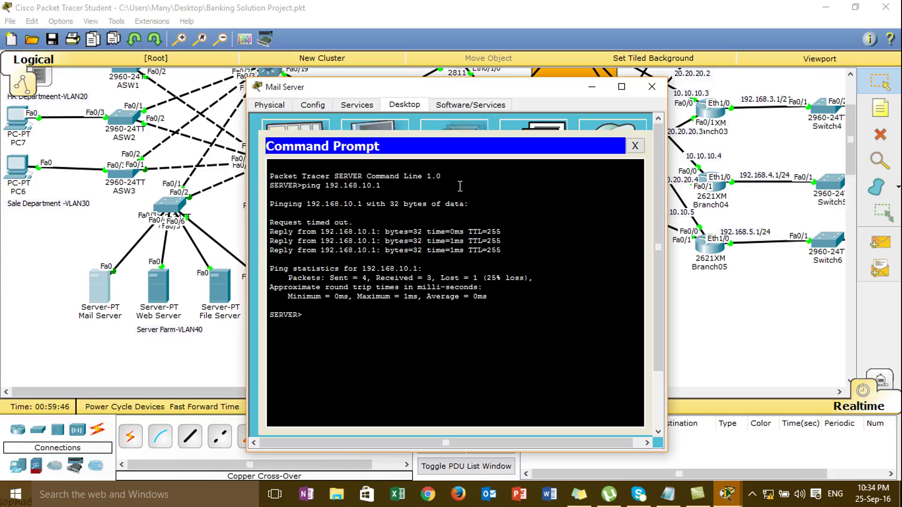
pyautogui.press('Up')
pyautogui.press('Return')
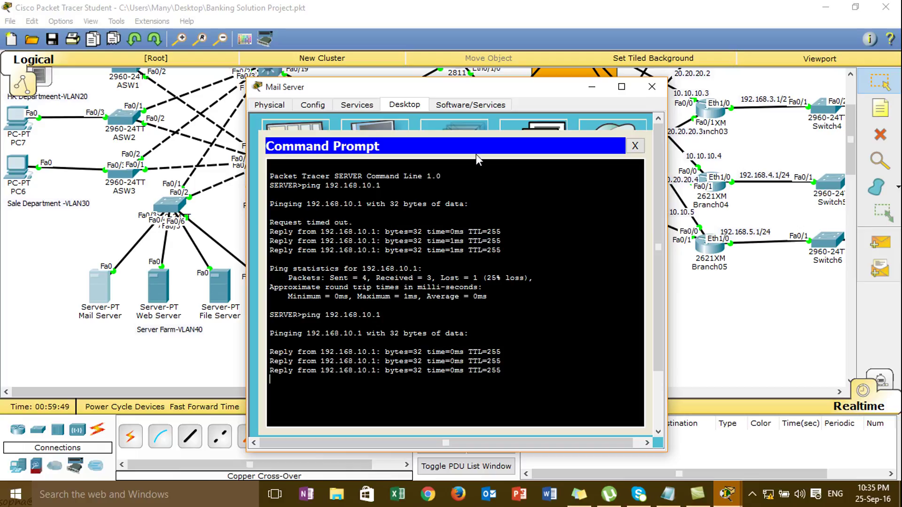
# Ping 192.168.20.1 from the Mail Server.
pyautogui.press('Return')
pyautogui.press('Up')
pyautogui.press('BackSpace')
pyautogui.write('20.1')
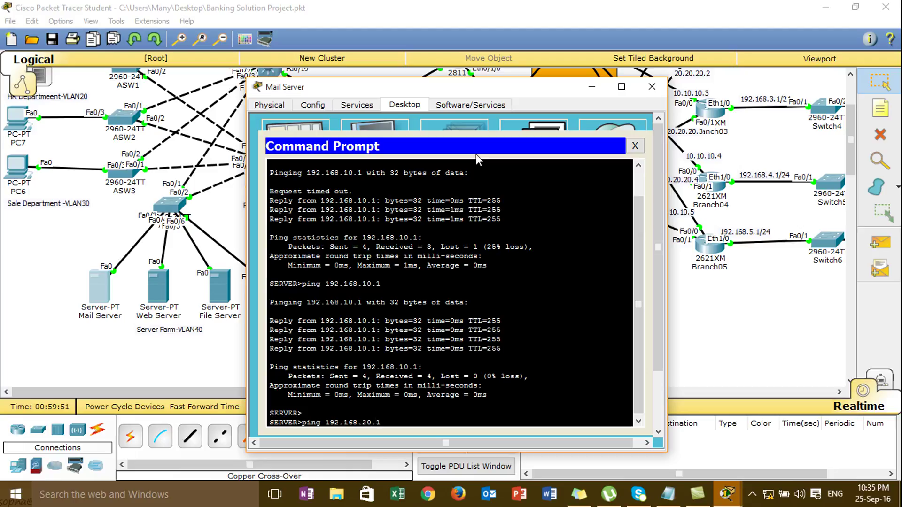
pyautogui.press('Return')
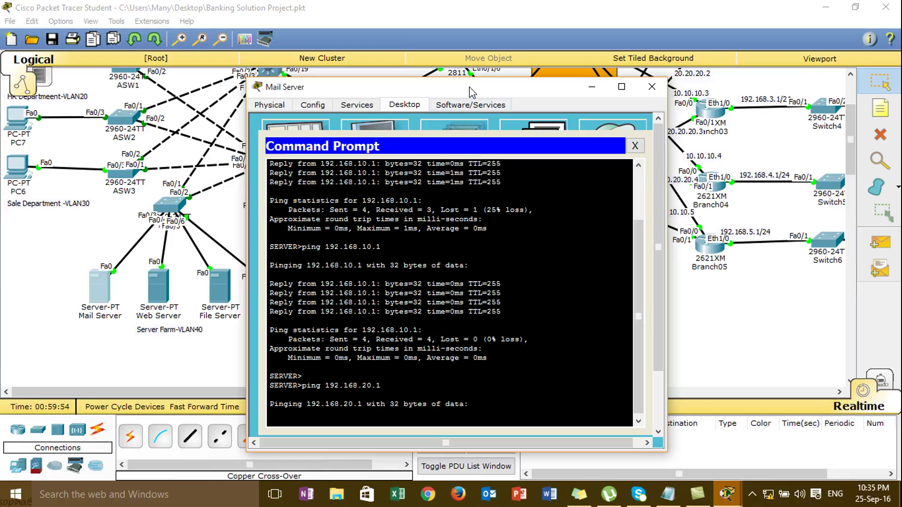
pyautogui.moveTo(473, 91); pyautogui.dragTo(478, 48)
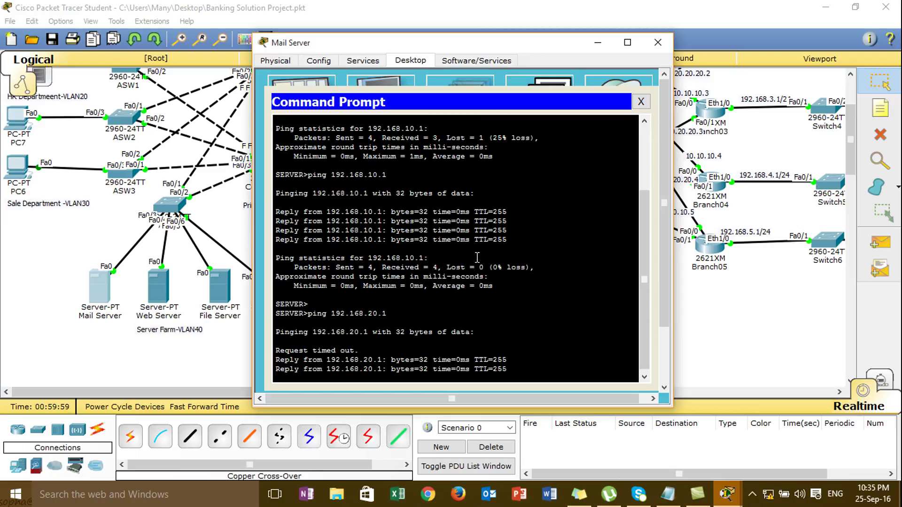
# Ping 192.168.30.1 from the Mail Server.
pyautogui.press('Up')
pyautogui.write('30.1')
pyautogui.press('Return')
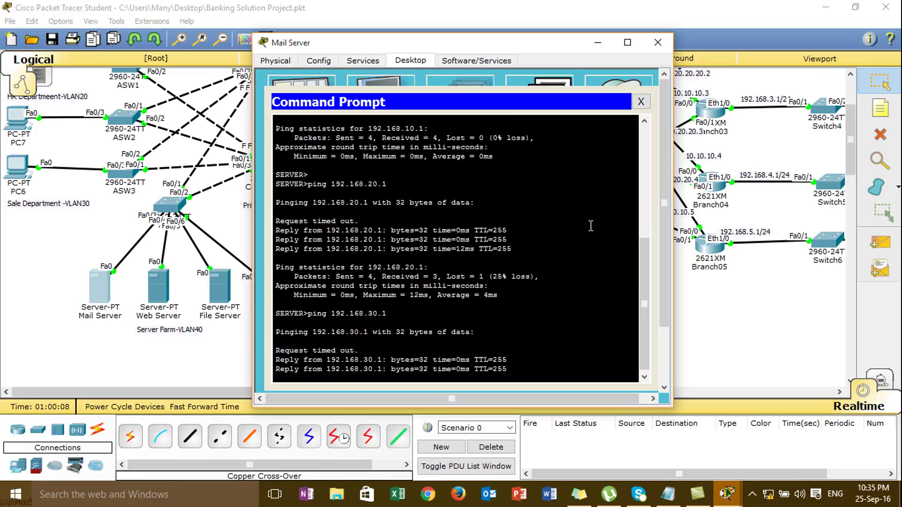
# Ping 192.168.40.1 from the Mail Server, then close the server's window.
pyautogui.write('ping 192.168.40.1')
pyautogui.press('Return')
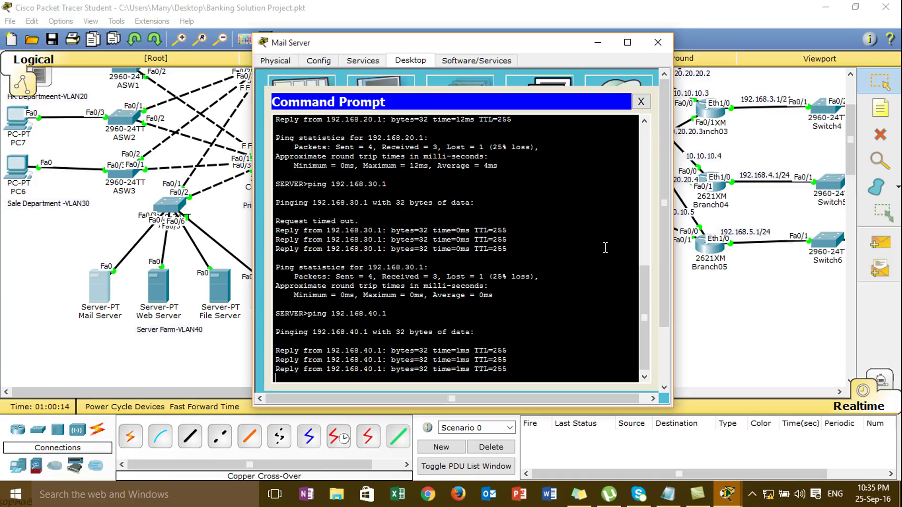
pyautogui.click(657, 43)
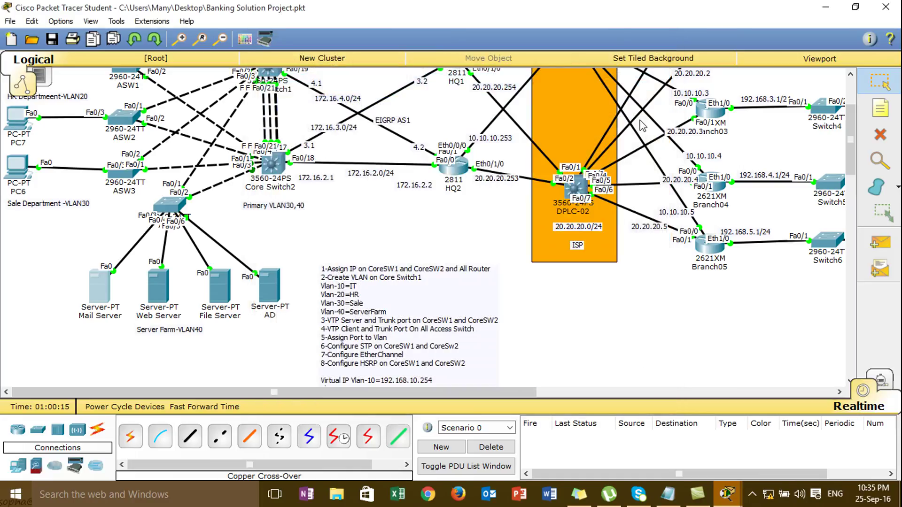
# Review the task note's OSPF routing item and the core switches and HQ routers it concerns in the topology.
pyautogui.moveTo(850, 143); pyautogui.dragTo(850, 167)
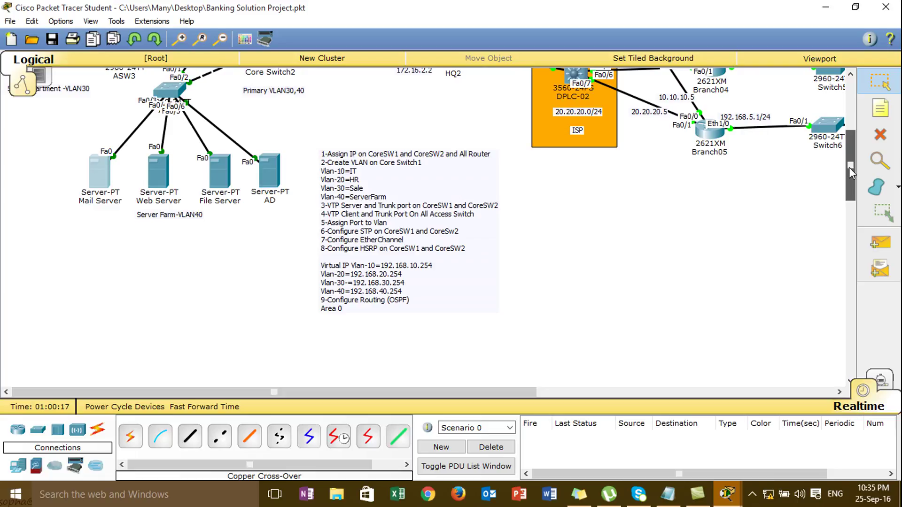
pyautogui.moveTo(850, 167); pyautogui.dragTo(851, 125)
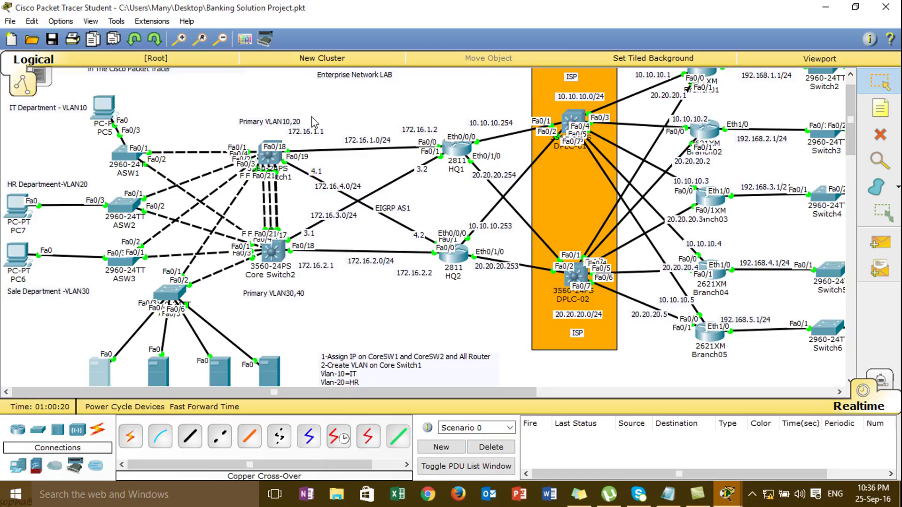
pyautogui.moveTo(259, 135); pyautogui.dragTo(295, 175)
pyautogui.moveTo(310, 324); pyautogui.dragTo(272, 264)
pyautogui.moveTo(449, 124); pyautogui.dragTo(471, 171)
pyautogui.click(467, 299)
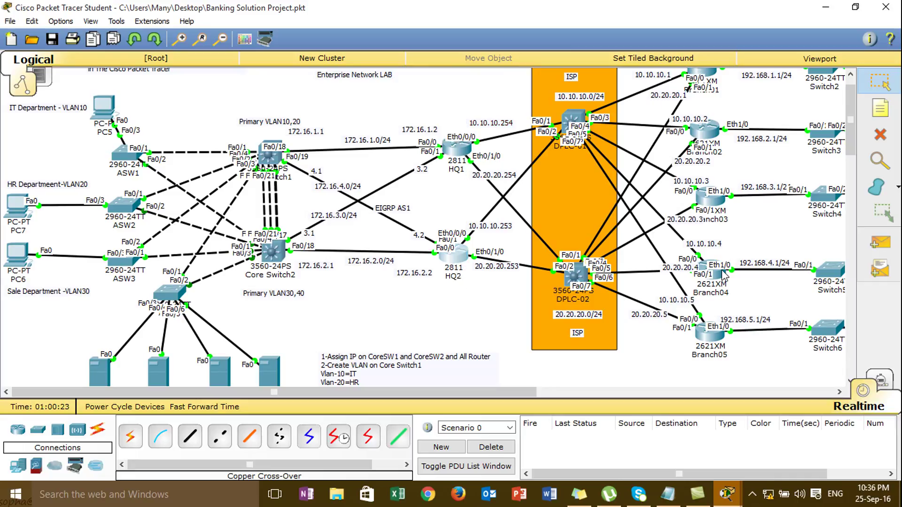
pyautogui.moveTo(851, 124); pyautogui.dragTo(852, 176)
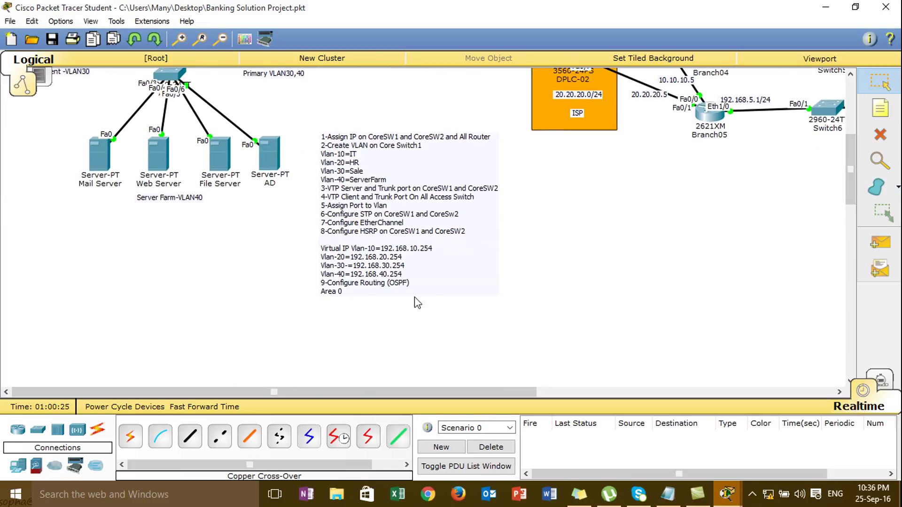
pyautogui.doubleClick(356, 286)
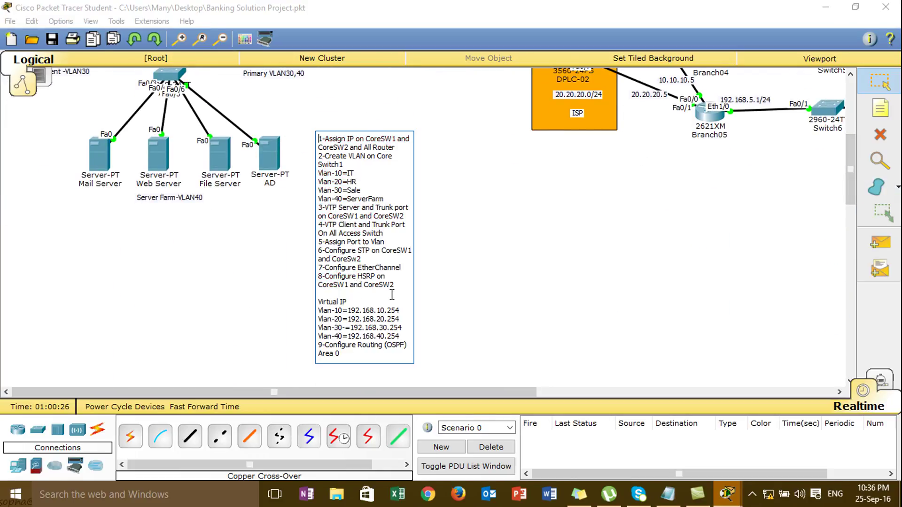
pyautogui.click(517, 312)
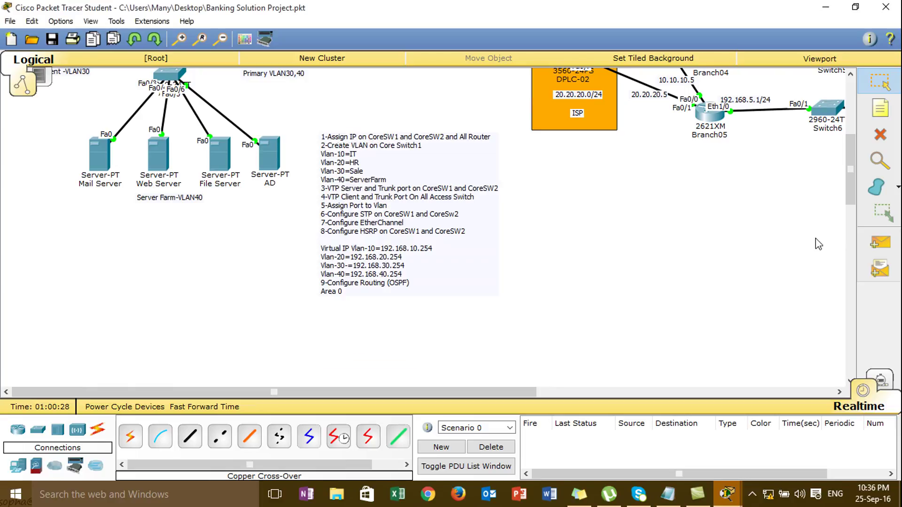
pyautogui.moveTo(851, 177); pyautogui.dragTo(850, 128)
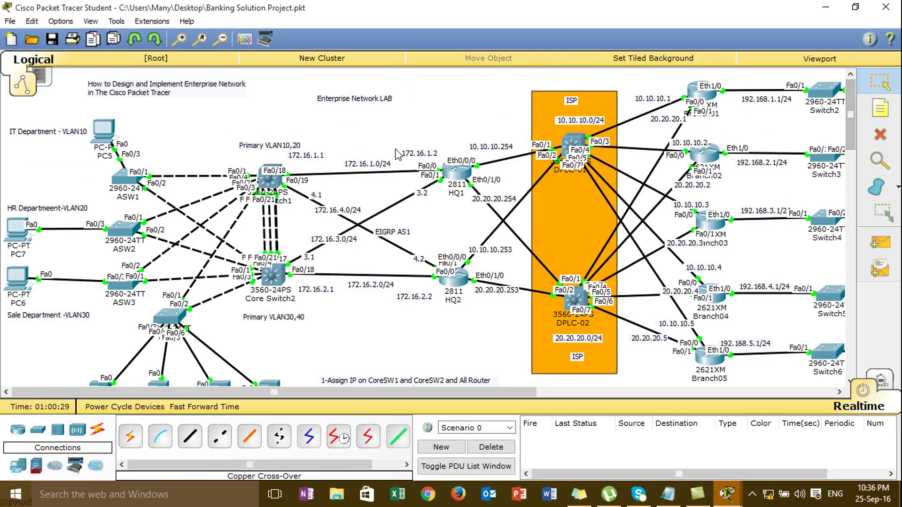
# Open Core Switch1's command line and page through the rest of its running configuration to return to the prompt.
pyautogui.click(272, 181)
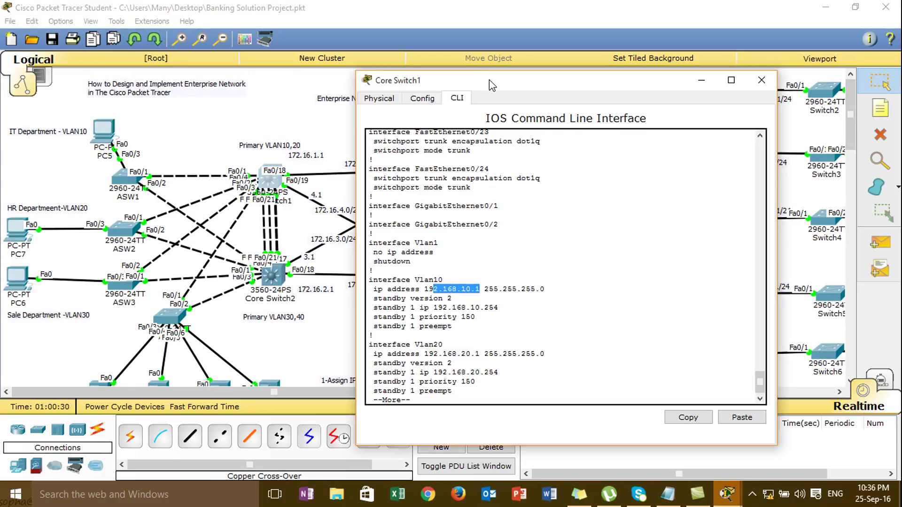
pyautogui.moveTo(493, 80); pyautogui.dragTo(594, 60)
pyautogui.press('Return')
pyautogui.press('Return')
pyautogui.press('Return')
pyautogui.press('Return')
pyautogui.press('Return')
pyautogui.press('Return')
pyautogui.press('Return')
pyautogui.press('Return')
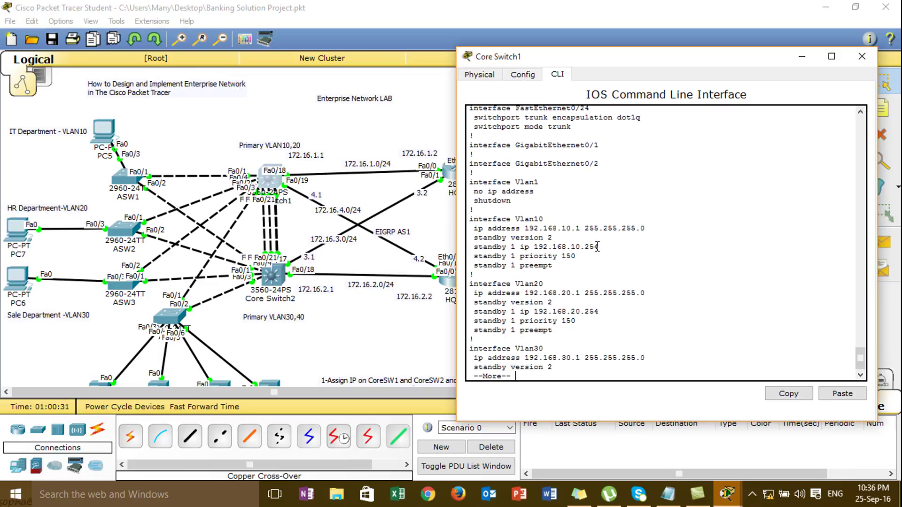
pyautogui.press('Return')
pyautogui.press('Return')
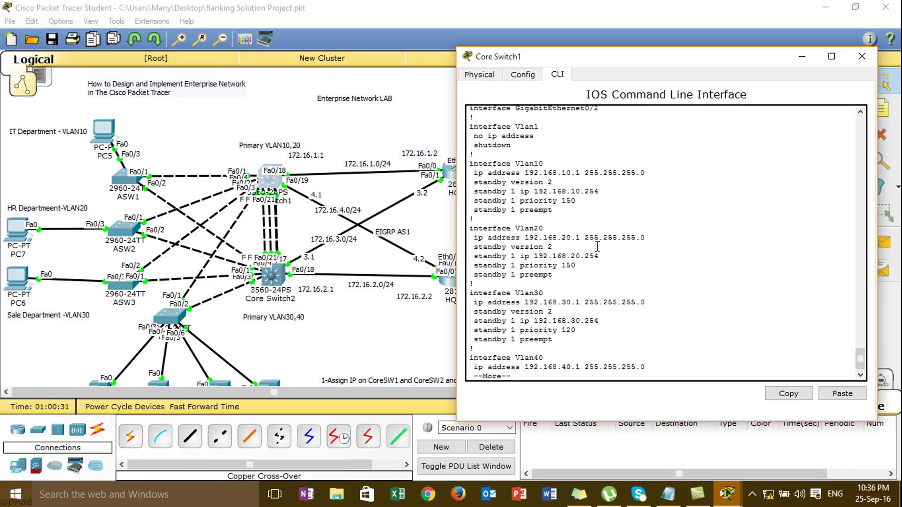
pyautogui.press('space')
pyautogui.press('space')
# Enter global configuration mode on Core Switch1 and start OSPF routing process 1.
pyautogui.write('conf')
pyautogui.press('Tab')
pyautogui.write('t')
pyautogui.press('Tab')
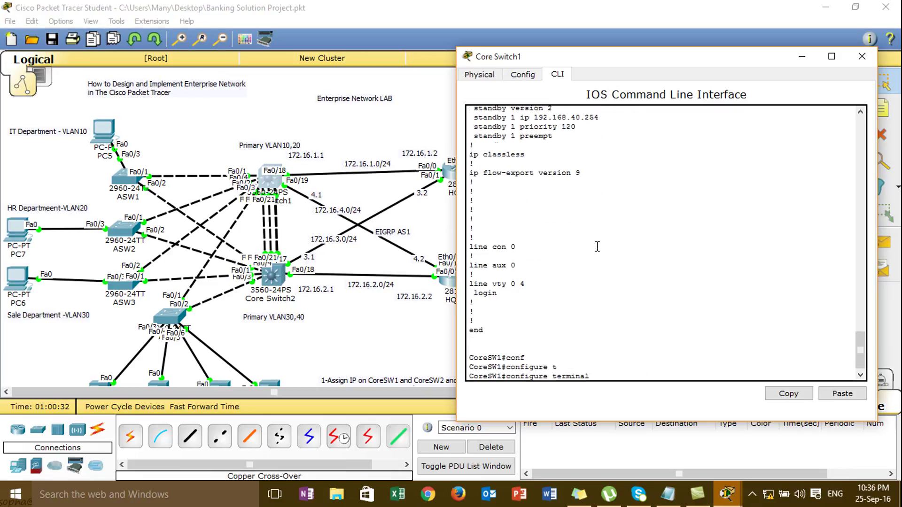
pyautogui.press('Return')
pyautogui.write('os')
pyautogui.press('Tab')
pyautogui.press('BackSpace')
pyautogui.press('BackSpace')
pyautogui.write('ro')
pyautogui.press('Tab')
pyautogui.write('uter ')
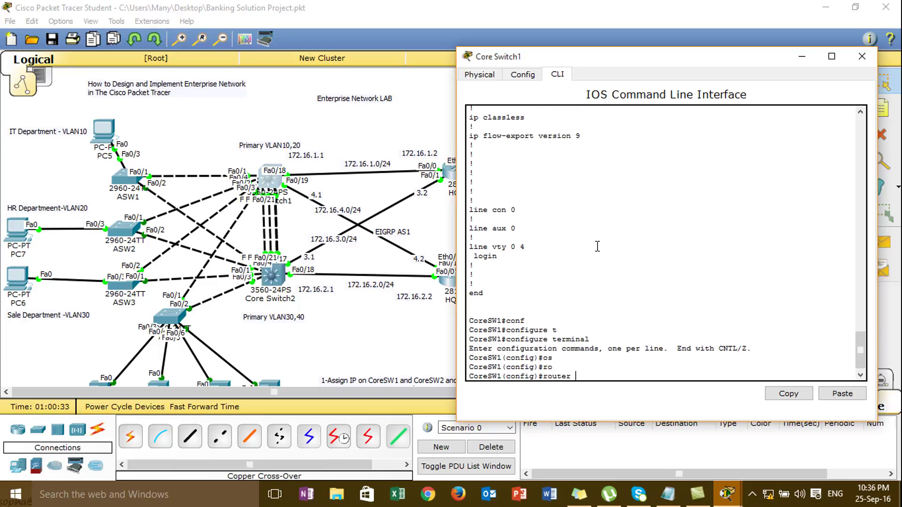
pyautogui.write('o')
pyautogui.press('Tab')
pyautogui.write('1')
pyautogui.press('Return')
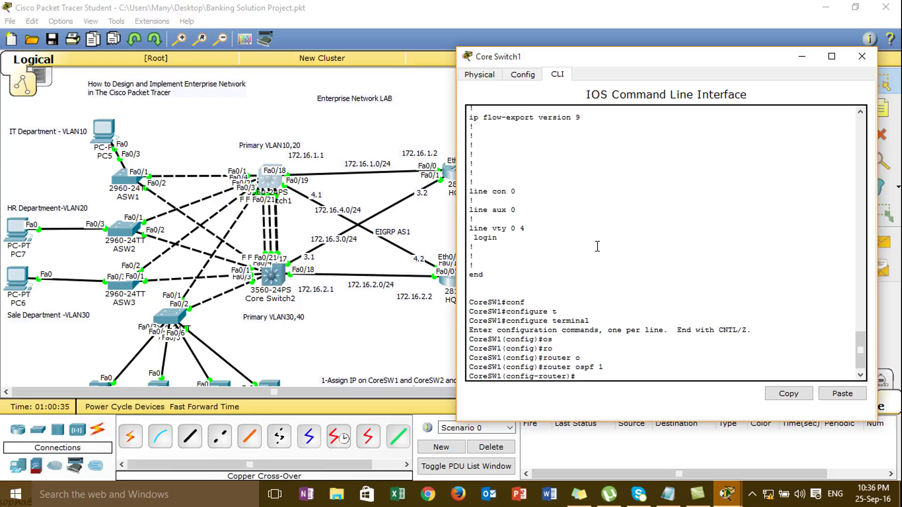
# Advertise network 172.16.1.0 with wildcard mask 0.0.0.255 in OSPF area 0 on Core Switch1.
pyautogui.write('net')
pyautogui.press('Tab')
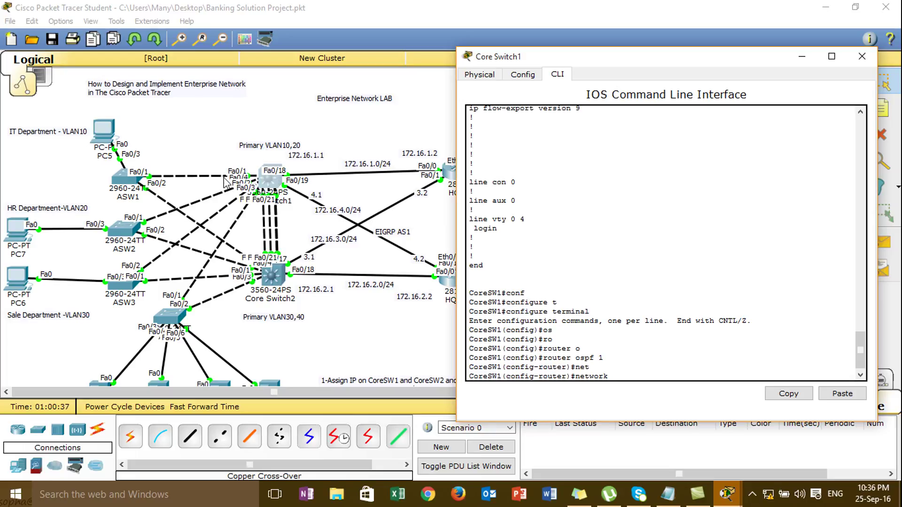
pyautogui.write('172')
pyautogui.press('BackSpace')
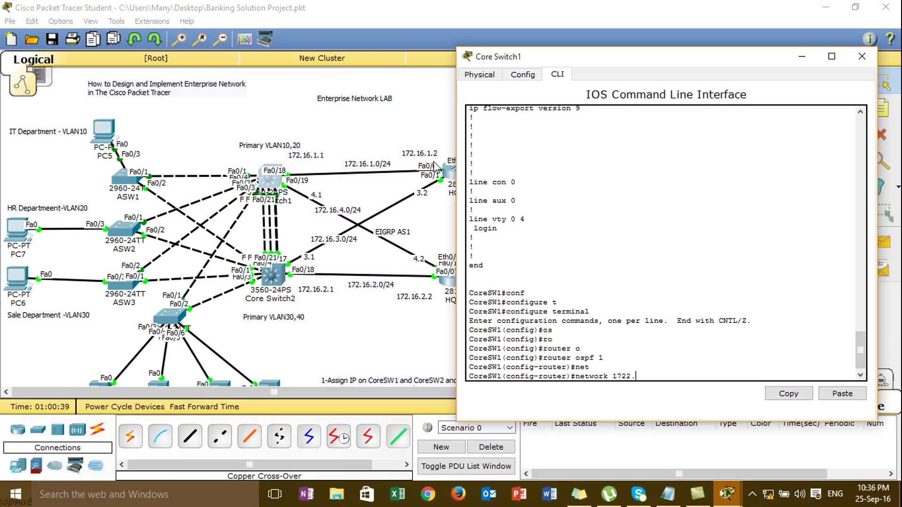
pyautogui.write('.16.1.0')
pyautogui.write(' 0.0.02')
pyautogui.write('255 are')
pyautogui.press('Tab')
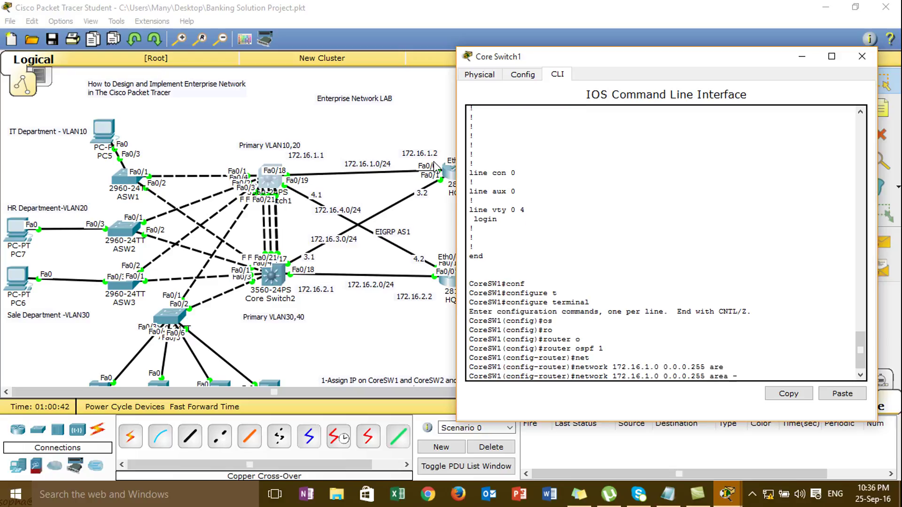
pyautogui.press('Return')
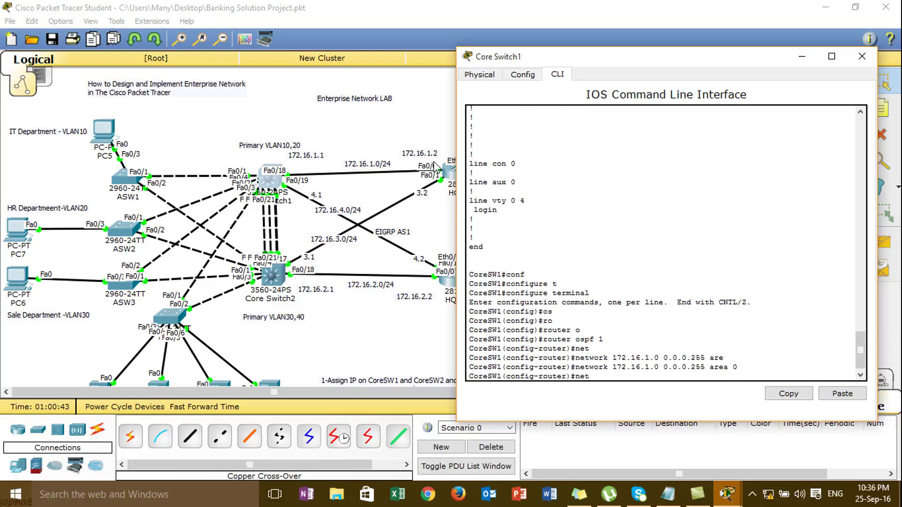
# Advertise network 172.16.4.0 with wildcard mask 0.0.0.255 in OSPF area 0 on Core Switch1.
pyautogui.write('net')
pyautogui.press('Tab')
pyautogui.write('172.16')
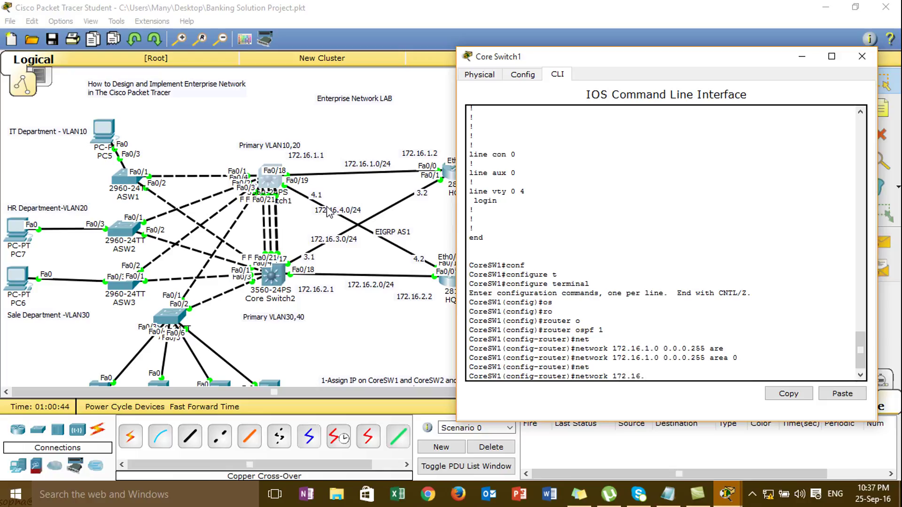
pyautogui.write('.4.0 0.0.0.255 are')
pyautogui.press('Tab')
pyautogui.write('0')
pyautogui.press('Return')
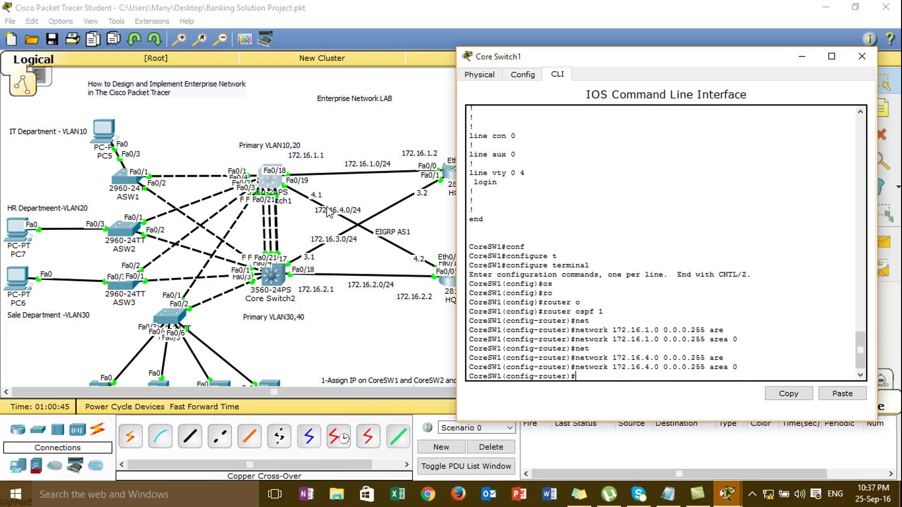
# Advertise the VLAN 10 network 192.168.10.0 with wildcard mask 0.0.0.255 in OSPF area 0 on Core Switch1.
pyautogui.write('net')
pyautogui.press('Tab')
pyautogui.write('192.168.10.0 0.0')
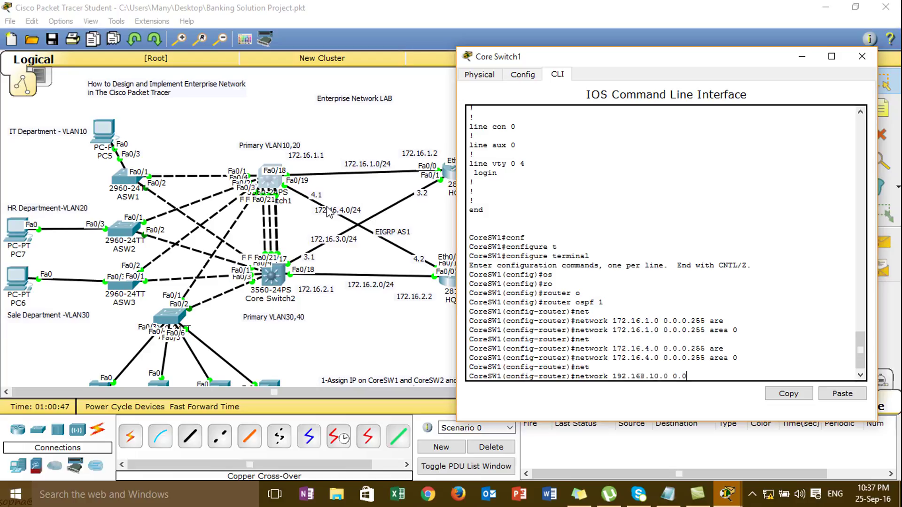
pyautogui.write('.0.255 are')
pyautogui.press('Tab')
pyautogui.write('0')
pyautogui.press('Return')
# Advertise the VLAN 20 network 192.168.20.0 with wildcard mask 0.0.0.255 in OSPF area 0 on Core Switch1.
pyautogui.press('Up')
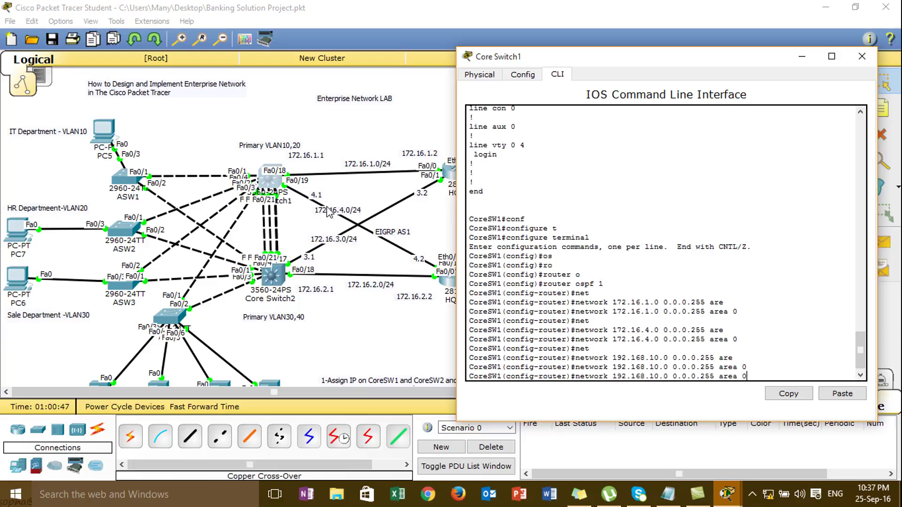
pyautogui.press('Left')
pyautogui.press('Left')
pyautogui.press('Left')
pyautogui.press('Left')
pyautogui.press('Left')
pyautogui.press('Left')
pyautogui.press('Left')
pyautogui.press('Left')
pyautogui.press('Left')
pyautogui.press('Left')
pyautogui.press('Left')
pyautogui.press('Left')
pyautogui.press('Left')
pyautogui.press('BackSpace')
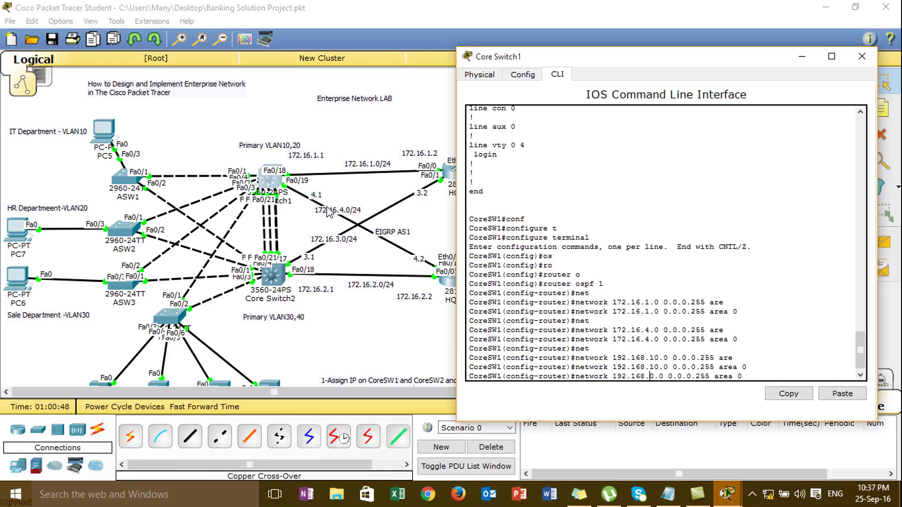
pyautogui.write('2')
pyautogui.press('Return')
# Advertise the VLAN 30 network 192.168.30.0 with wildcard mask 0.0.0.255 in OSPF area 0 on Core Switch1.
pyautogui.press('Up')
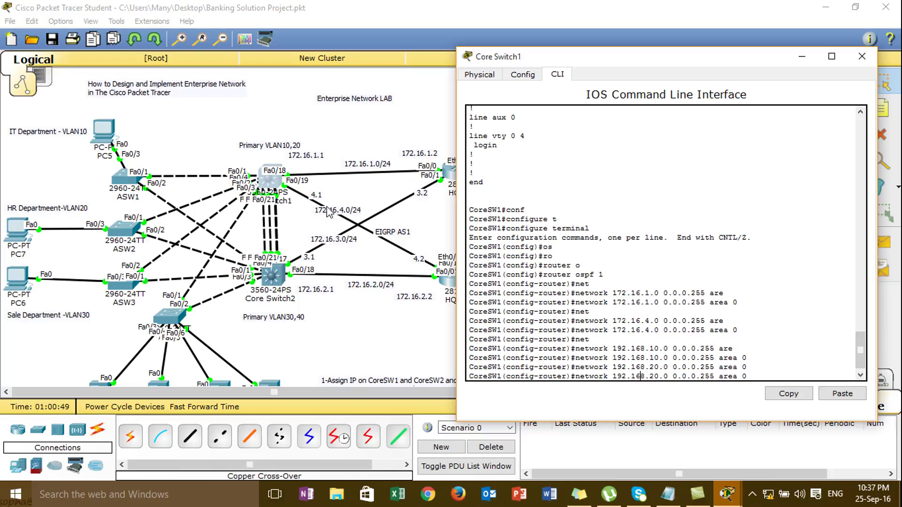
pyautogui.press('Left')
pyautogui.press('BackSpace')
pyautogui.write('3')
pyautogui.press('Return')
# Advertise the VLAN 40 network 192.168.40.0 with wildcard mask 0.0.0.255 in OSPF area 0 on Core Switch1 and close its window.
pyautogui.press('Up')
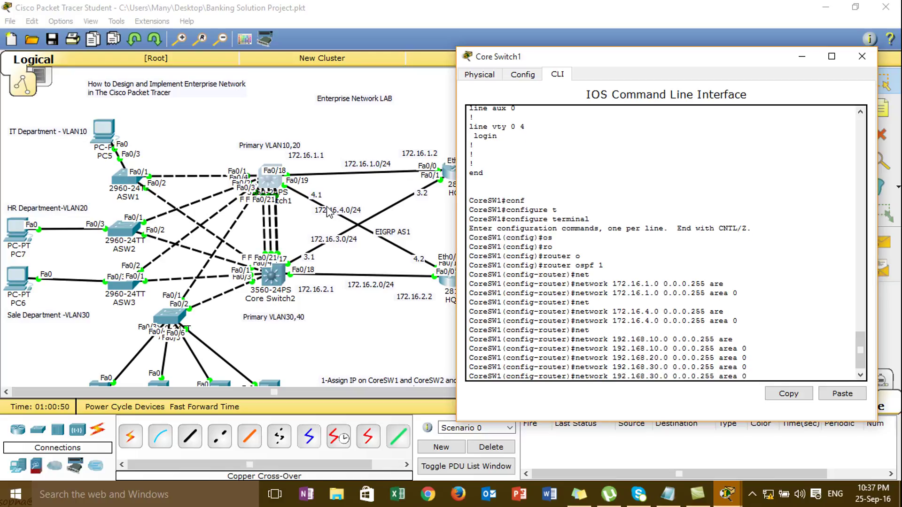
pyautogui.press('Left')
pyautogui.press('Left')
pyautogui.press('Left')
pyautogui.press('Left')
pyautogui.press('Left')
pyautogui.press('Left')
pyautogui.press('Left')
pyautogui.press('BackSpace')
pyautogui.write('4')
pyautogui.press('Return')
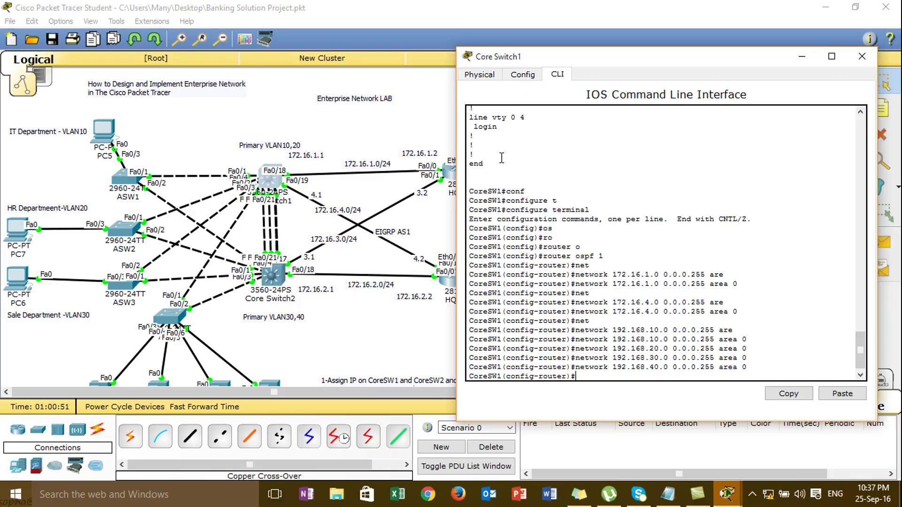
pyautogui.click(863, 56)
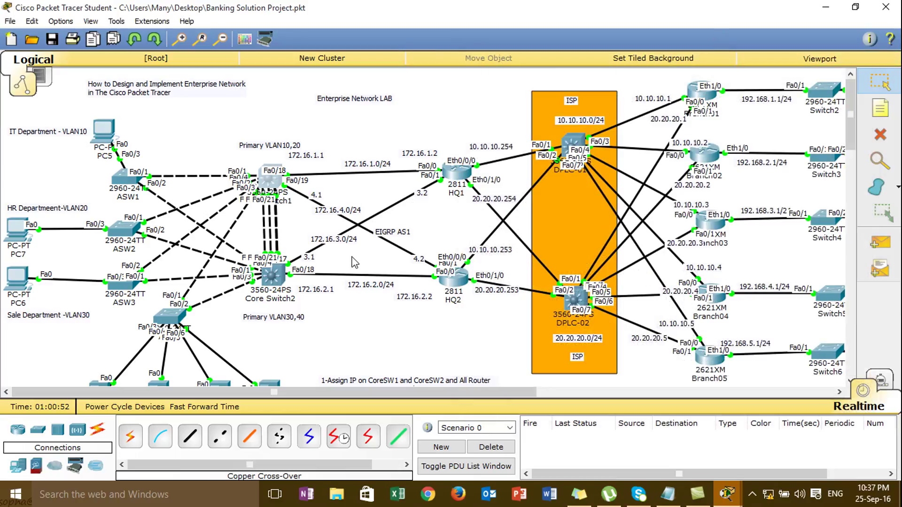
# Enter global configuration mode on Core Switch2 and start OSPF routing process 1.
pyautogui.click(272, 277)
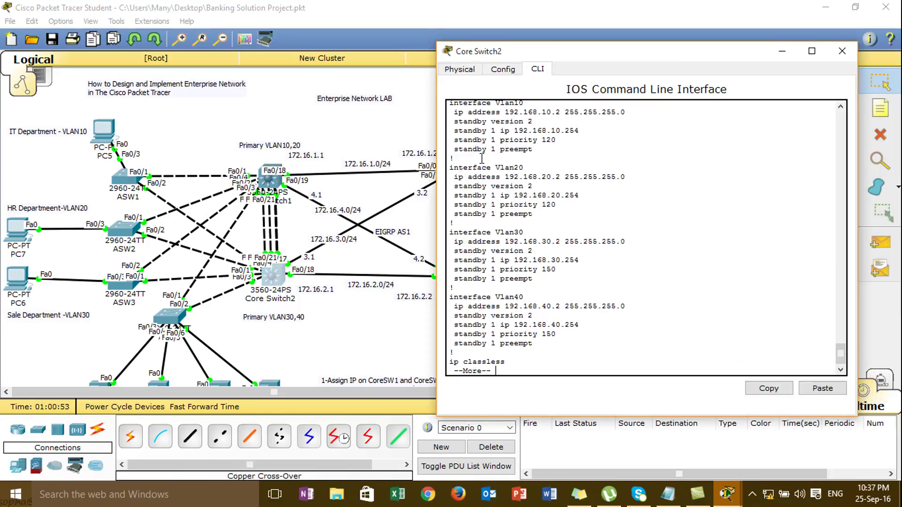
pyautogui.press('space')
pyautogui.write('conf')
pyautogui.press('Tab')
pyautogui.write('t')
pyautogui.press('Tab')
pyautogui.press('Return')
pyautogui.write('rou')
pyautogui.press('Tab')
pyautogui.write('os')
pyautogui.press('Tab')
pyautogui.write('1')
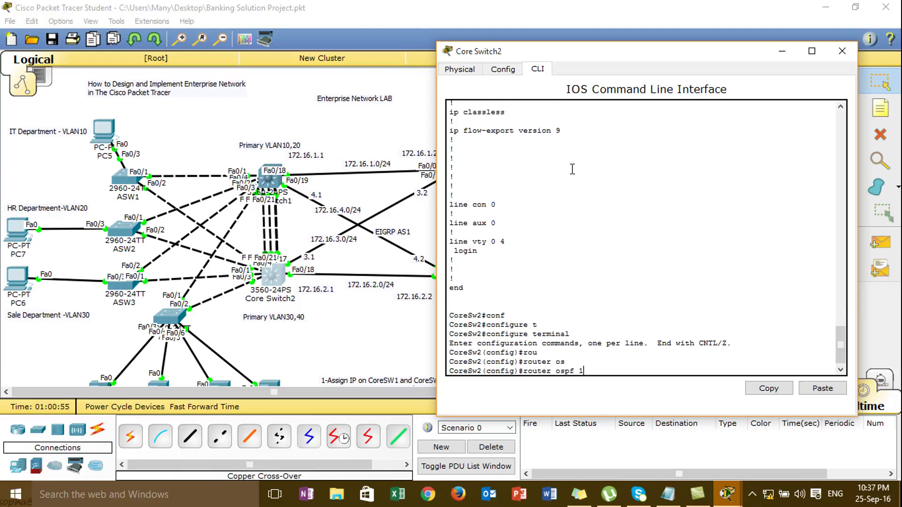
pyautogui.press('Return')
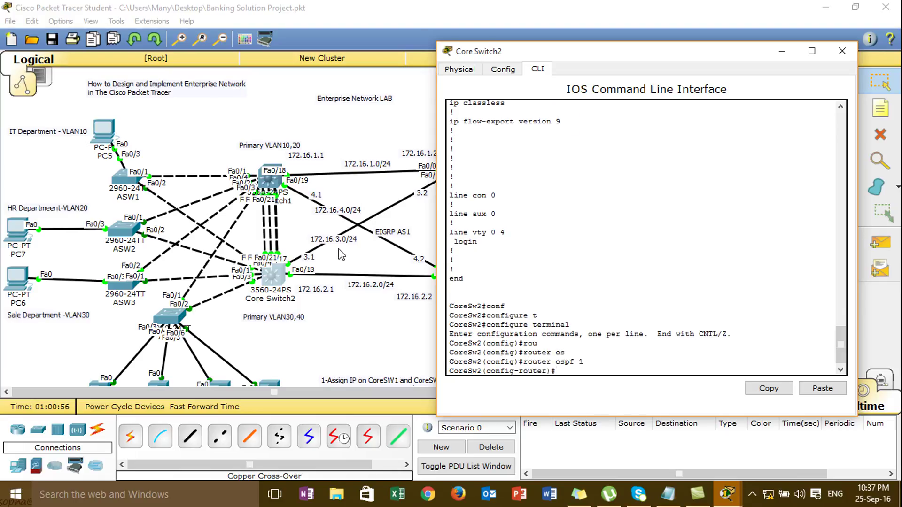
# Advertise network 172.16.3.0 with wildcard mask 0.0.0.255 in OSPF area 0 on Core Switch2.
pyautogui.write('net')
pyautogui.press('Tab')
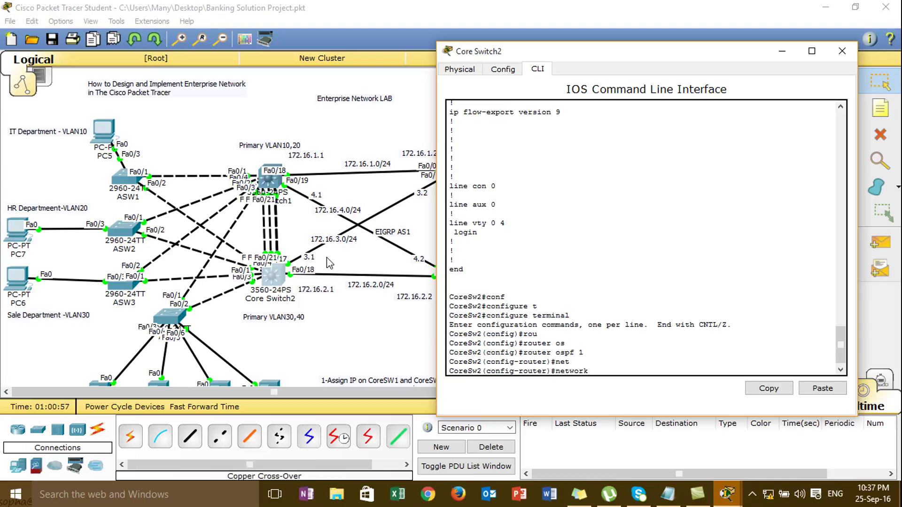
pyautogui.write('172.16.3.0 2')
pyautogui.press('BackSpace')
pyautogui.write('0.0.0.255 are')
pyautogui.press('Tab')
pyautogui.write('0')
pyautogui.press('Return')
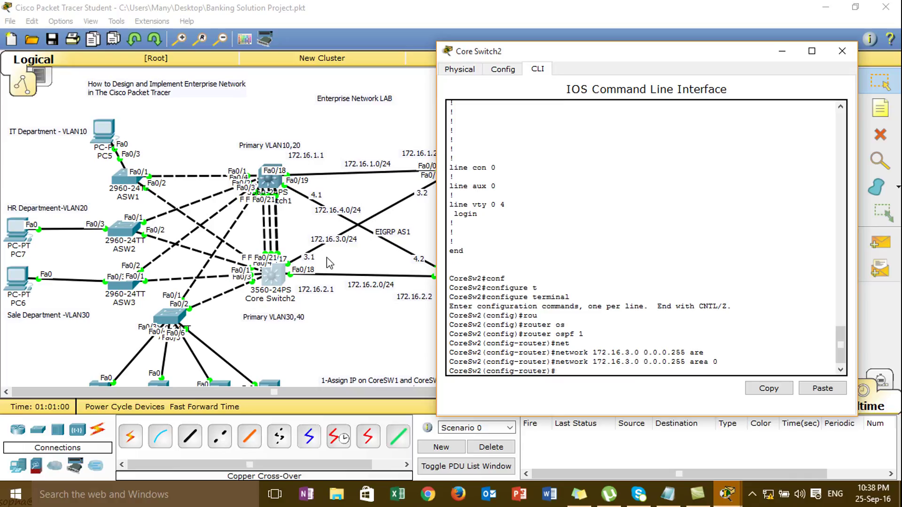
# Advertise network 172.16.2.0 with wildcard mask 0.0.0.255 in OSPF area 0 on Core Switch2.
pyautogui.write('ne')
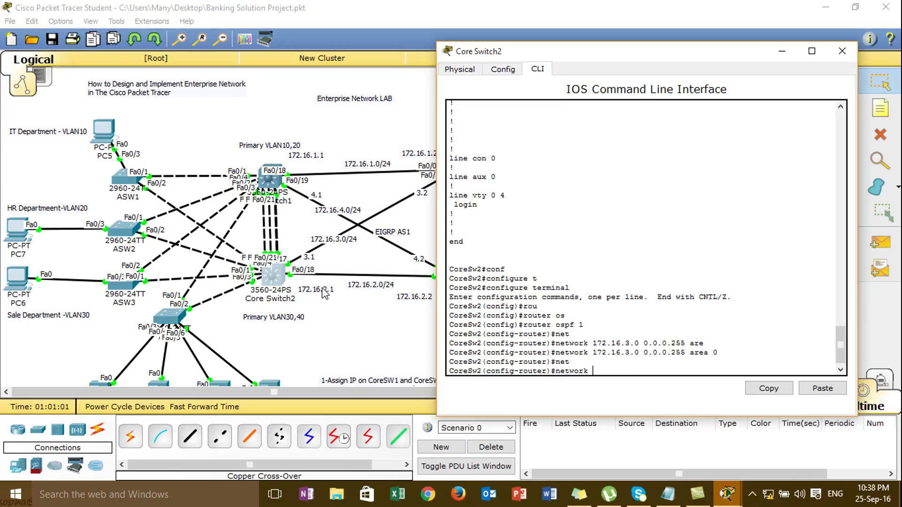
pyautogui.write('192.')
pyautogui.write('16')
pyautogui.write('.2.0 0.0.0.')
pyautogui.write('255 are')
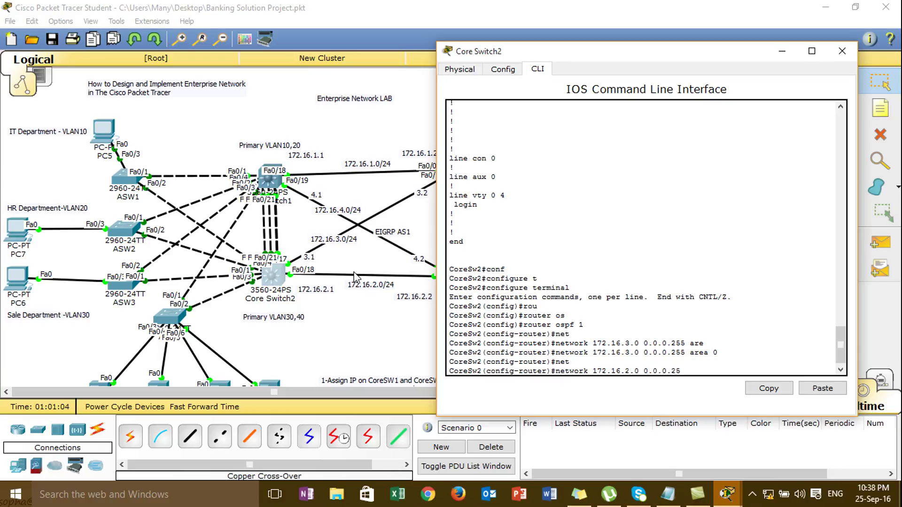
pyautogui.press('Tab')
pyautogui.press('Return')
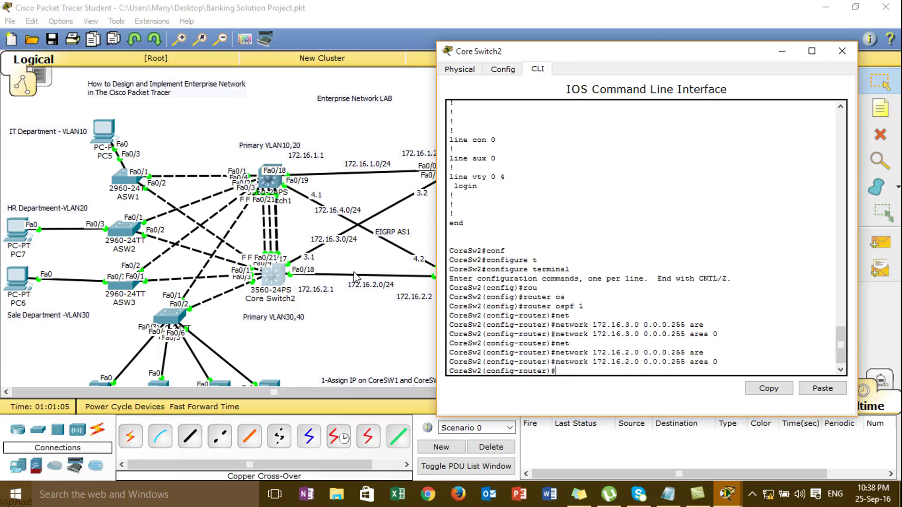
# Advertise the VLAN 10 network 192.168.10.0 with wildcard mask 0.0.0.255 in OSPF area 0 on Core Switch2.
pyautogui.write('net')
pyautogui.press('Tab')
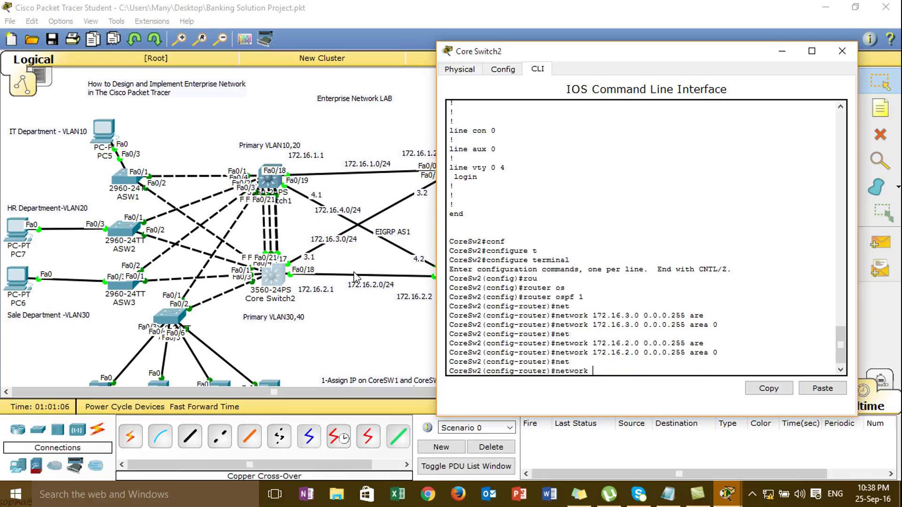
pyautogui.write('192.168.10. ')
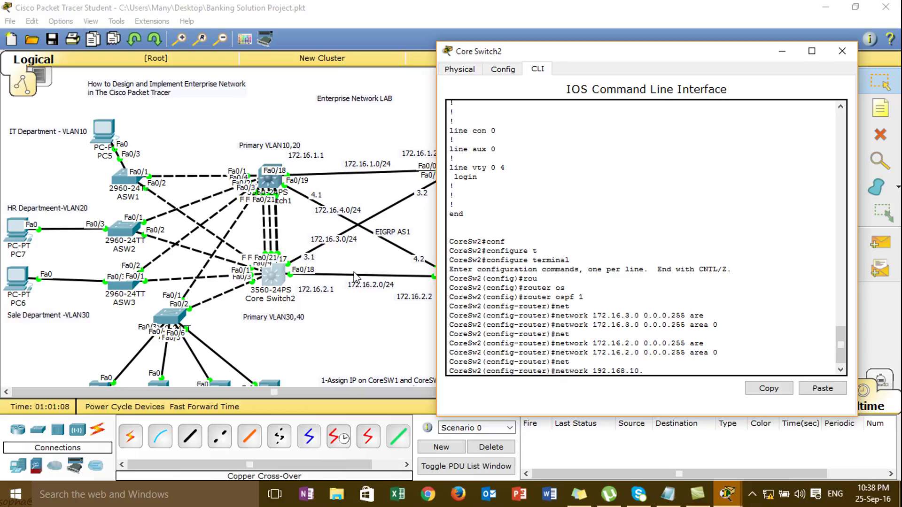
pyautogui.write('0 0.0.0.255 are')
pyautogui.press('Tab')
pyautogui.write('0')
pyautogui.press('Return')
# Advertise the VLAN 20 network 192.168.20.0 with wildcard mask 0.0.0.255 in OSPF area 0 on Core Switch2.
pyautogui.press('Up')
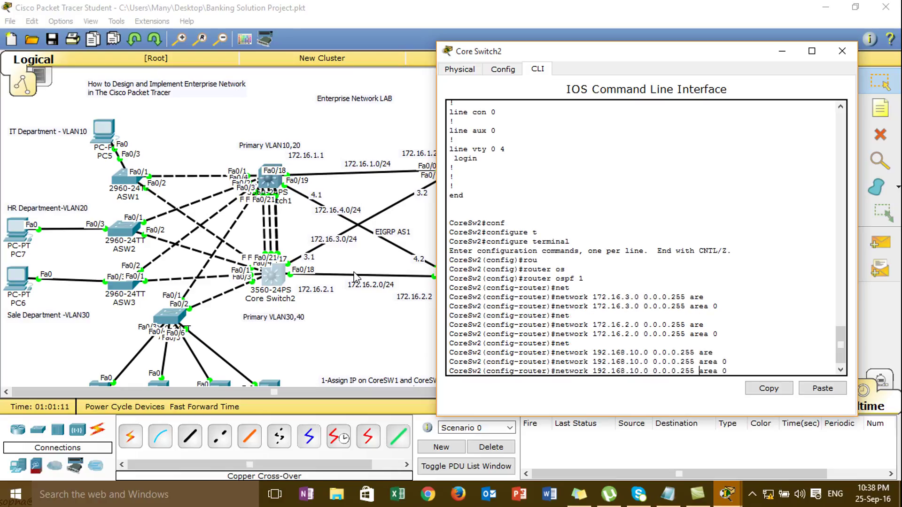
pyautogui.press('Left')
pyautogui.press('Left')
pyautogui.press('BackSpace')
pyautogui.write('2')
pyautogui.press('Return')
# Advertise the VLAN 30 network 192.168.30.0 with wildcard mask 0.0.0.255 in OSPF area 0 on Core Switch2.
pyautogui.press('Up')
pyautogui.press('Left')
pyautogui.press('Left')
pyautogui.press('Left')
pyautogui.press('Left')
pyautogui.press('Left')
pyautogui.press('Left')
pyautogui.press('Left')
pyautogui.press('Left')
pyautogui.press('Left')
pyautogui.press('Left')
pyautogui.press('Left')
pyautogui.press('Left')
pyautogui.press('Left')
pyautogui.press('Left')
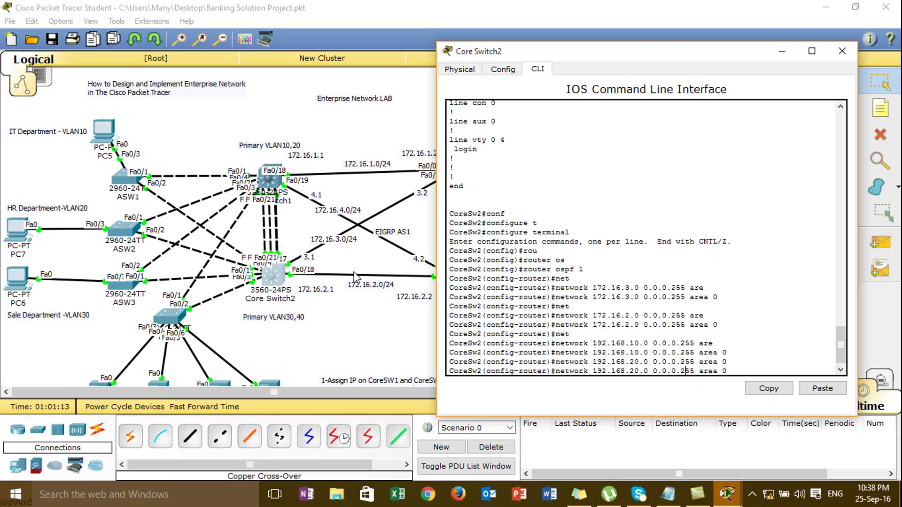
pyautogui.press('BackSpace')
pyautogui.write('3')
pyautogui.press('Return')
# Advertise the VLAN 40 network 192.168.40.0 with wildcard mask 0.0.0.255 in OSPF area 0 on Core Switch2 and close its window.
pyautogui.press('Up')
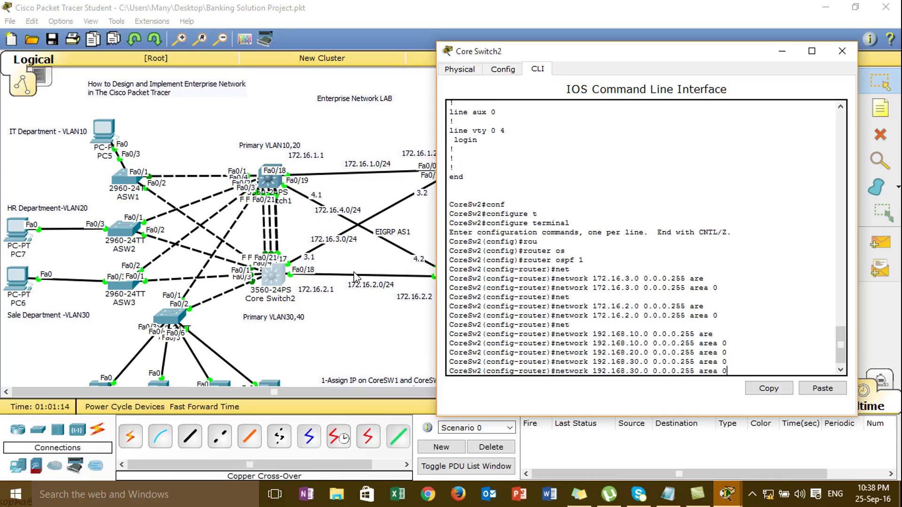
pyautogui.press('Left')
pyautogui.press('Left')
pyautogui.press('Left')
pyautogui.press('Left')
pyautogui.press('Left')
pyautogui.press('Left')
pyautogui.press('Left')
pyautogui.press('Left')
pyautogui.press('Left')
pyautogui.press('Left')
pyautogui.press('Left')
pyautogui.press('Delete')
pyautogui.write('4')
pyautogui.press('Return')
pyautogui.press('Return')
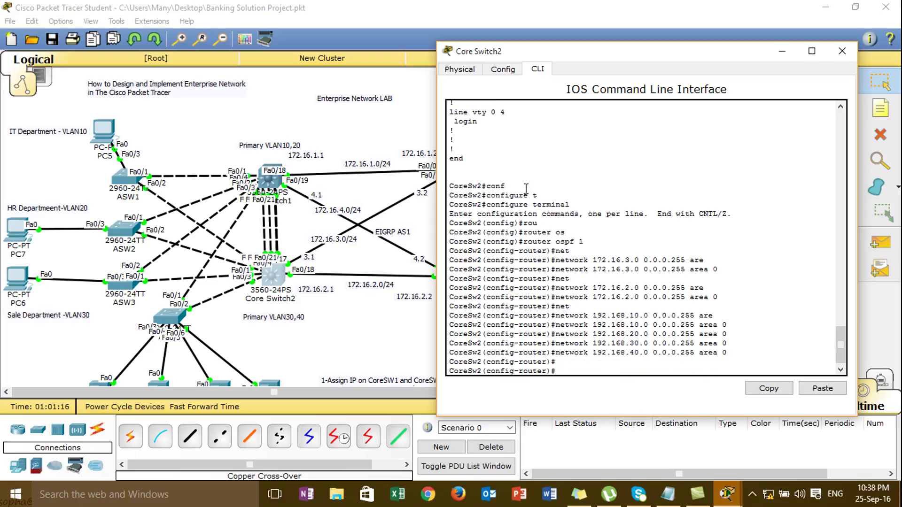
pyautogui.click(849, 51)
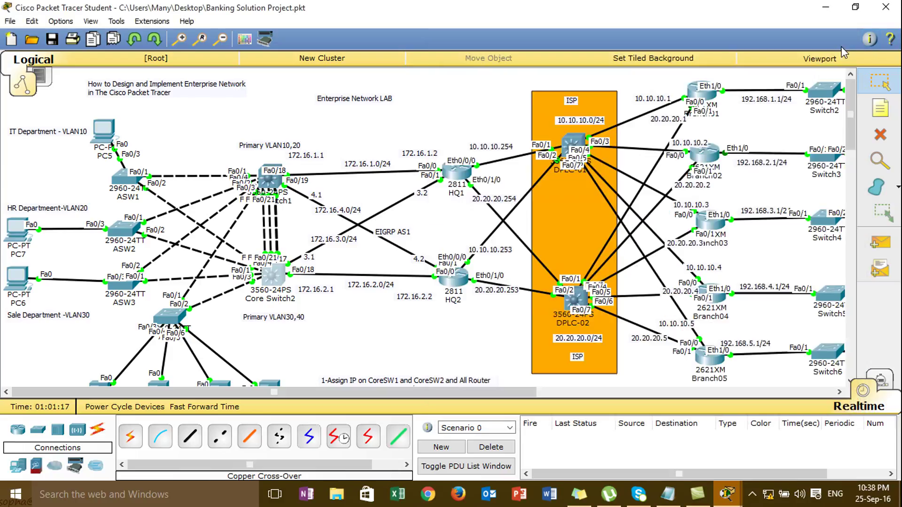
# Open the command line of router HQ1 and enter global configuration mode.
pyautogui.moveTo(456, 181)
pyautogui.click(457, 178)
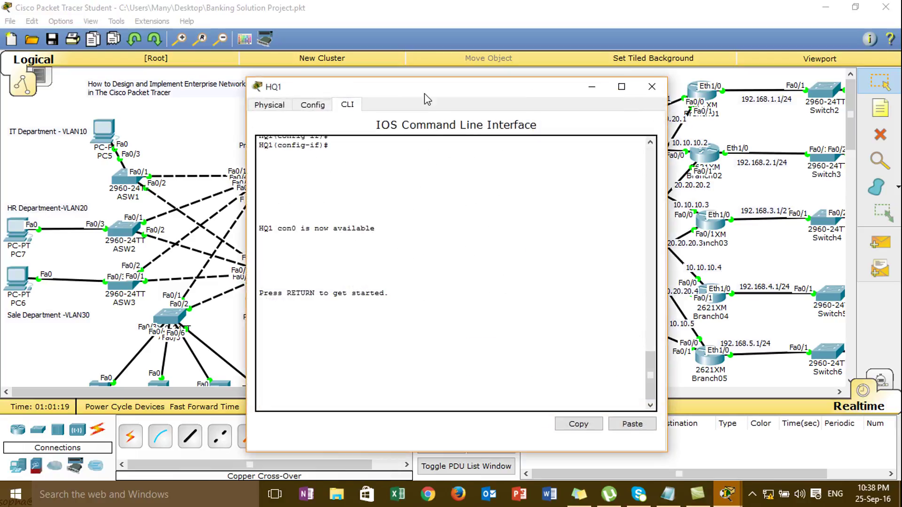
pyautogui.moveTo(662, 94); pyautogui.dragTo(847, 98)
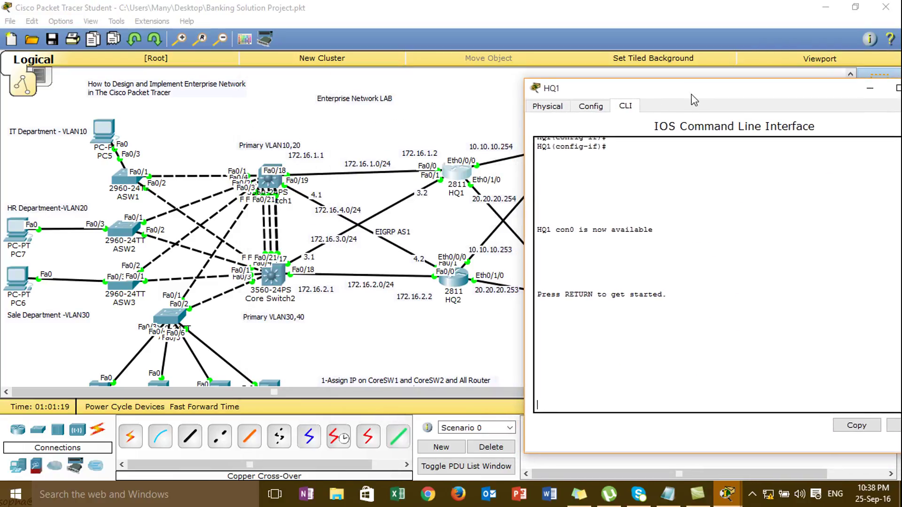
pyautogui.press('Return')
pyautogui.press('Return')
pyautogui.write('en')
pyautogui.press('Tab')
pyautogui.press('Return')
pyautogui.write('conf')
pyautogui.press('Tab')
pyautogui.write('t')
pyautogui.press('Tab')
pyautogui.press('Return')
# Start OSPF routing process 1 on router HQ1.
pyautogui.write('ro')
pyautogui.press('Tab')
pyautogui.write('os')
pyautogui.press('Tab')
pyautogui.write('1')
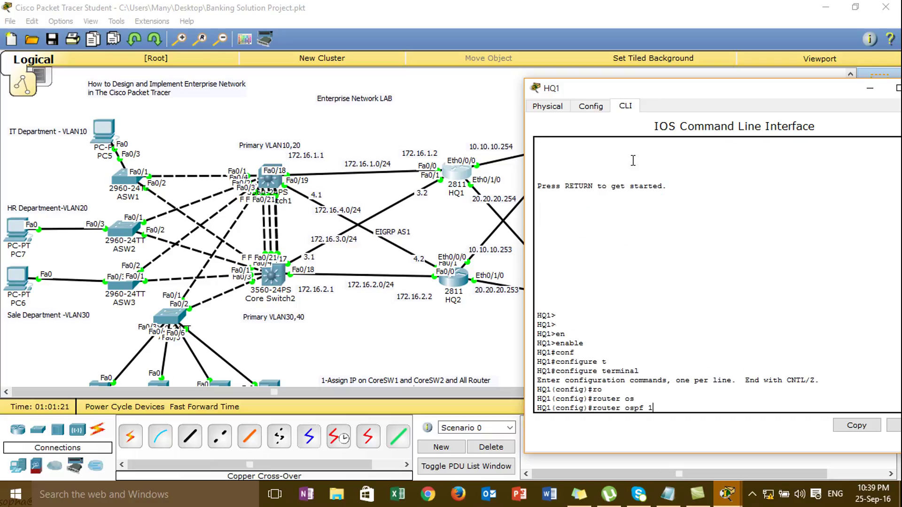
pyautogui.press('Return')
# Advertise network 172.16.1.0 with wildcard mask 0.0.0.255 in OSPF area 0 on router HQ1.
pyautogui.write('net')
pyautogui.press('Tab')
pyautogui.write('172.16')
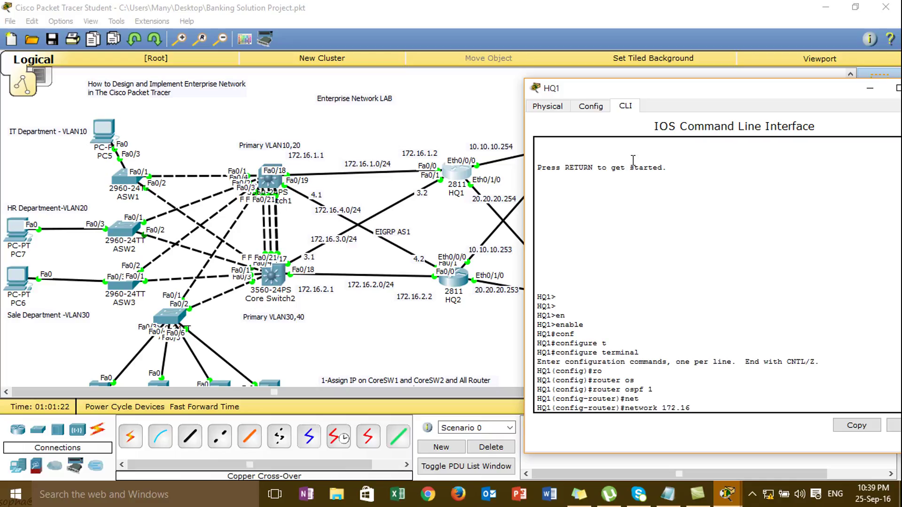
pyautogui.write('.0')
pyautogui.press('BackSpace')
pyautogui.write('1.0 0.0.01')
pyautogui.press('BackSpace')
pyautogui.write('55 are')
pyautogui.press('Tab')
pyautogui.press('BackSpace')
pyautogui.press('BackSpace')
pyautogui.press('BackSpace')
pyautogui.press('BackSpace')
pyautogui.press('BackSpace')
pyautogui.press('BackSpace')
pyautogui.press('BackSpace')
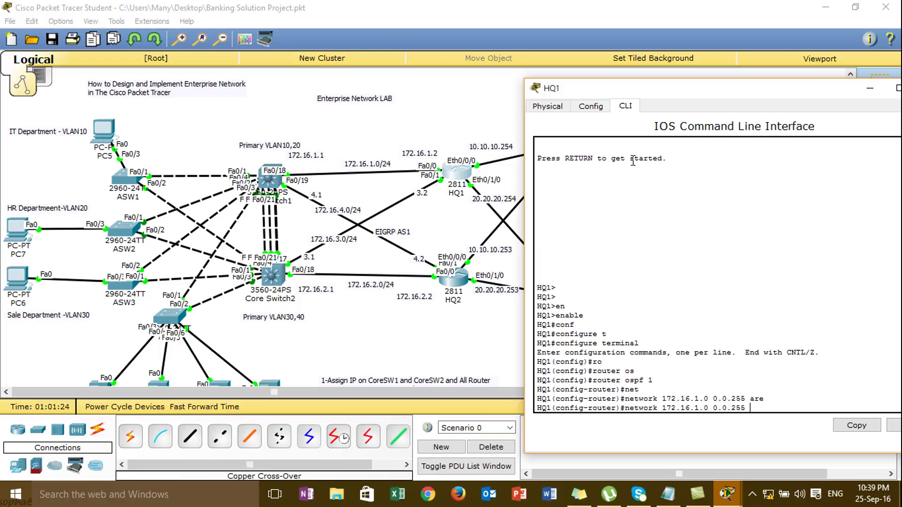
pyautogui.write('0')
pyautogui.write('.255 are')
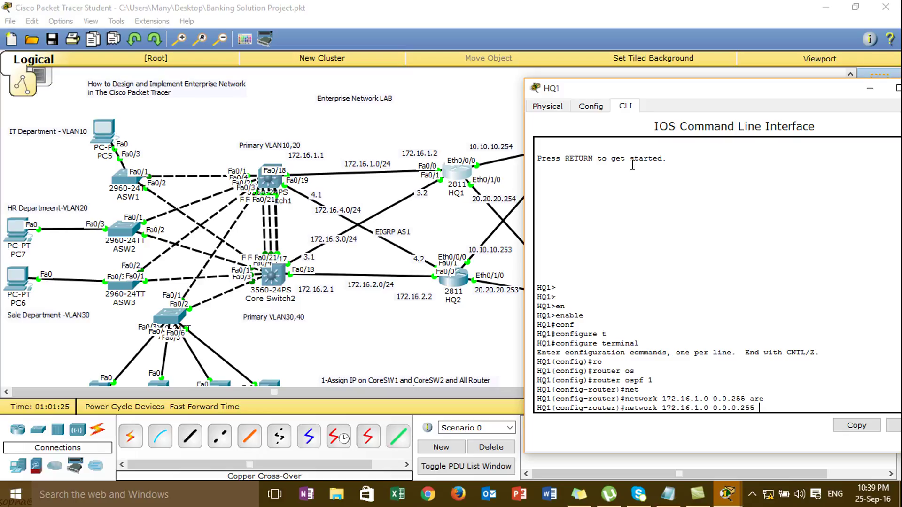
pyautogui.press('Tab')
pyautogui.write('0')
pyautogui.press('Return')
# Advertise network 172.16.3.0 with wildcard mask 0.0.0.255 in OSPF area 0 on router HQ1.
pyautogui.write('net')
pyautogui.press('Tab')
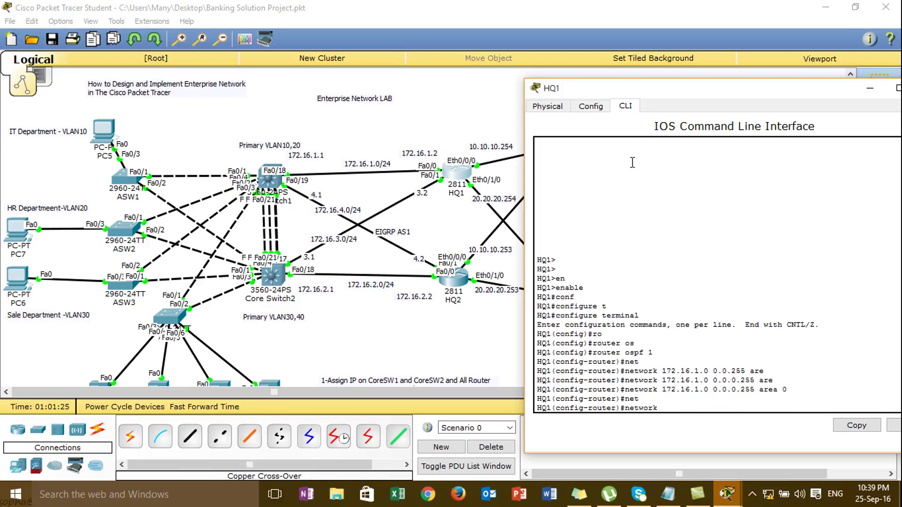
pyautogui.write('172.16.3.0 0.0.0.255 are')
pyautogui.press('Tab')
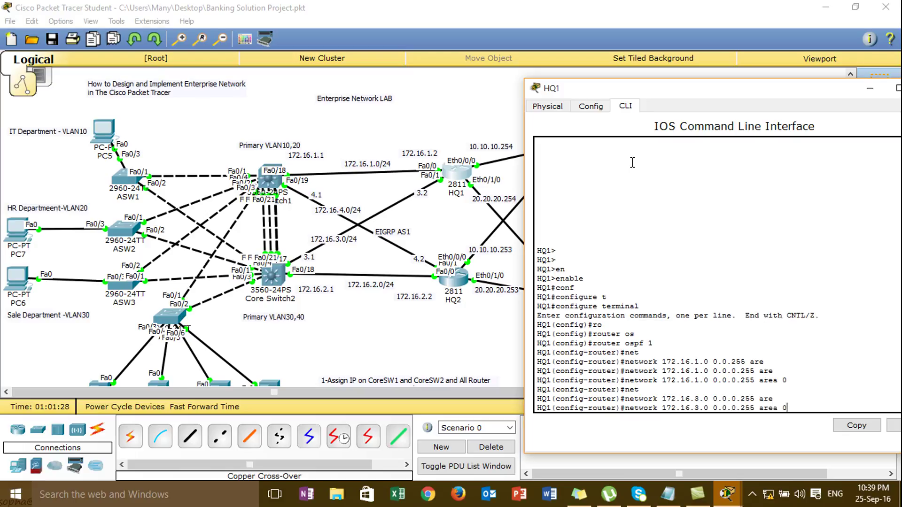
pyautogui.write('0')
pyautogui.press('Return')
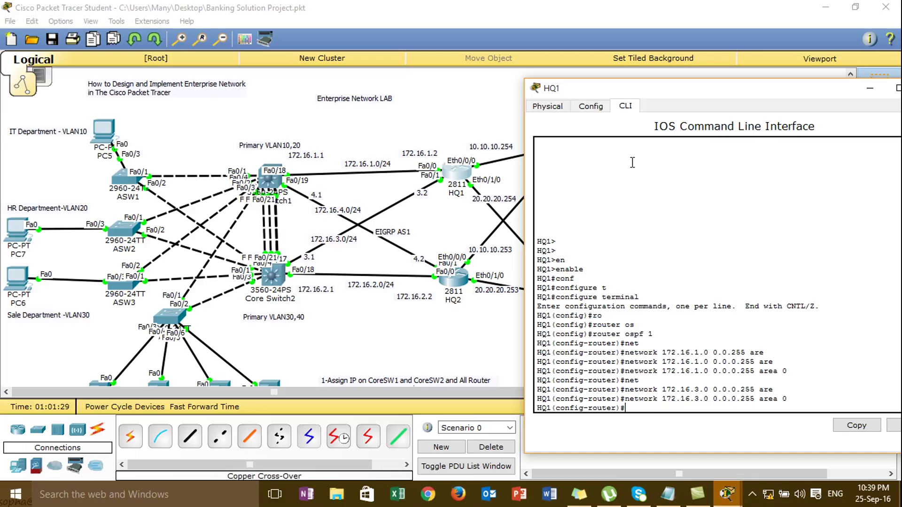
# Advertise network 10.10.10.0 with wildcard mask 0.0.0.255 in OSPF area 0 on router HQ1.
pyautogui.write('net')
pyautogui.press('Tab')
pyautogui.write('10.10.10.0 0.0.0.255 are')
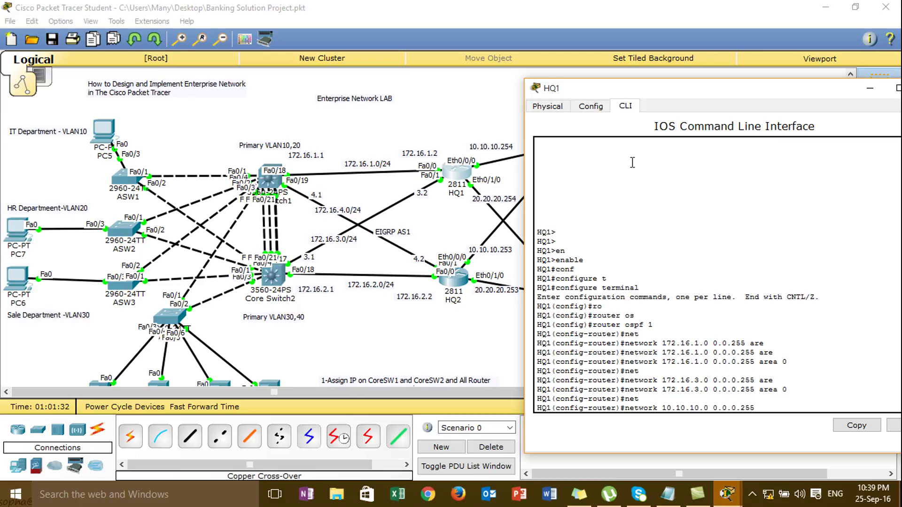
pyautogui.press('Tab')
pyautogui.write('0')
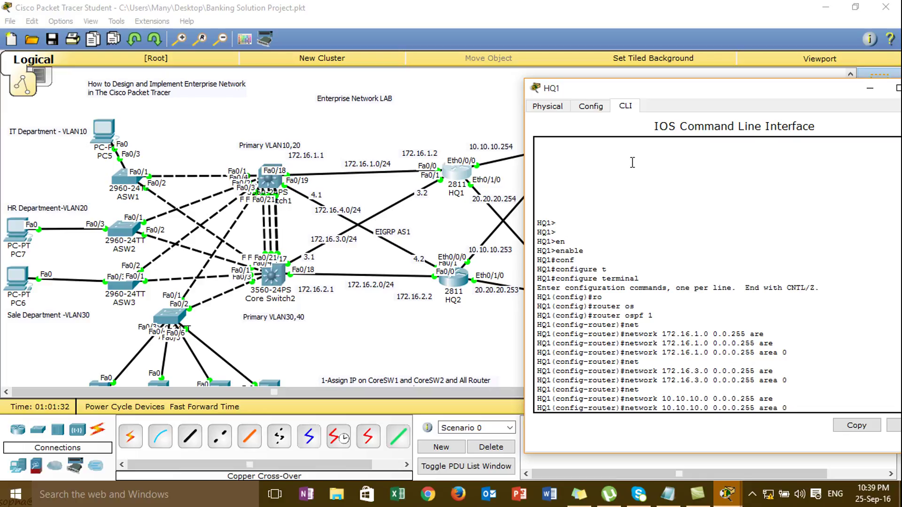
pyautogui.press('Return')
# Begin the OSPF network statement on router HQ1 for the link labelled 20.20.20.254 at Eth0/1/0.
pyautogui.write('net')
pyautogui.press('Tab')
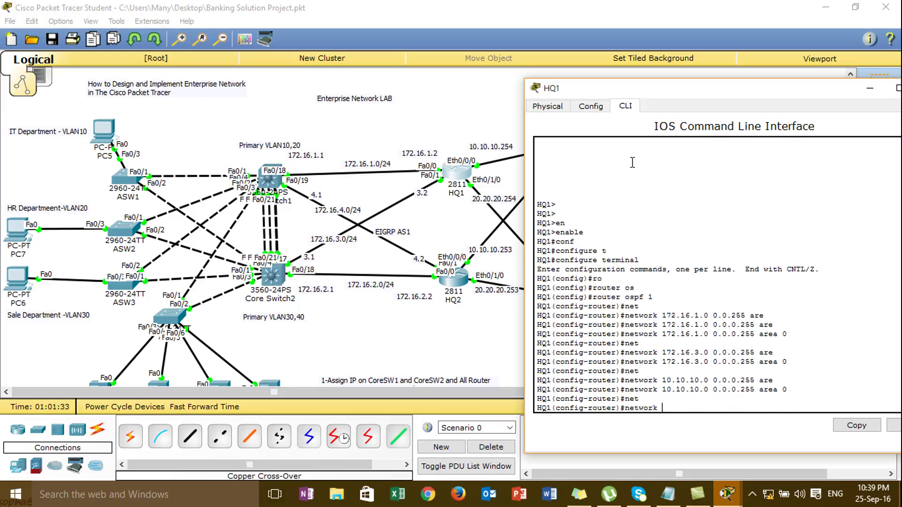
pyautogui.write('20.2')
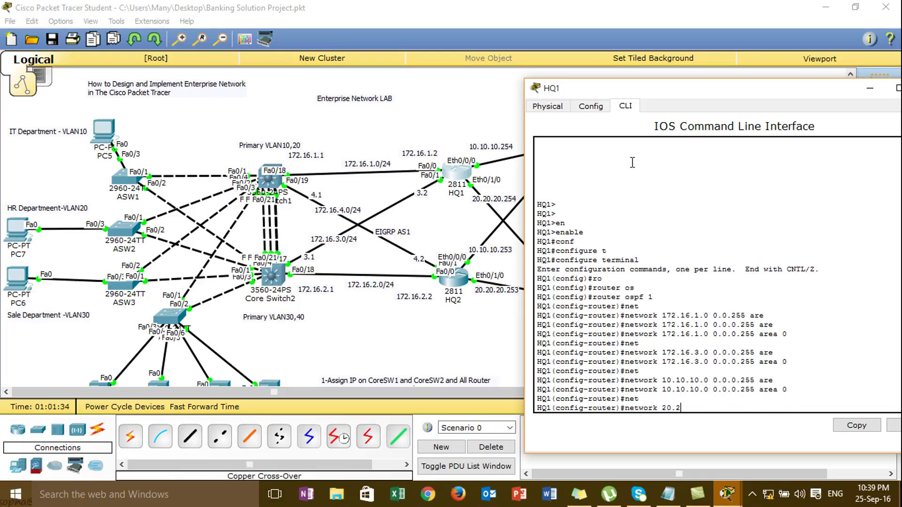